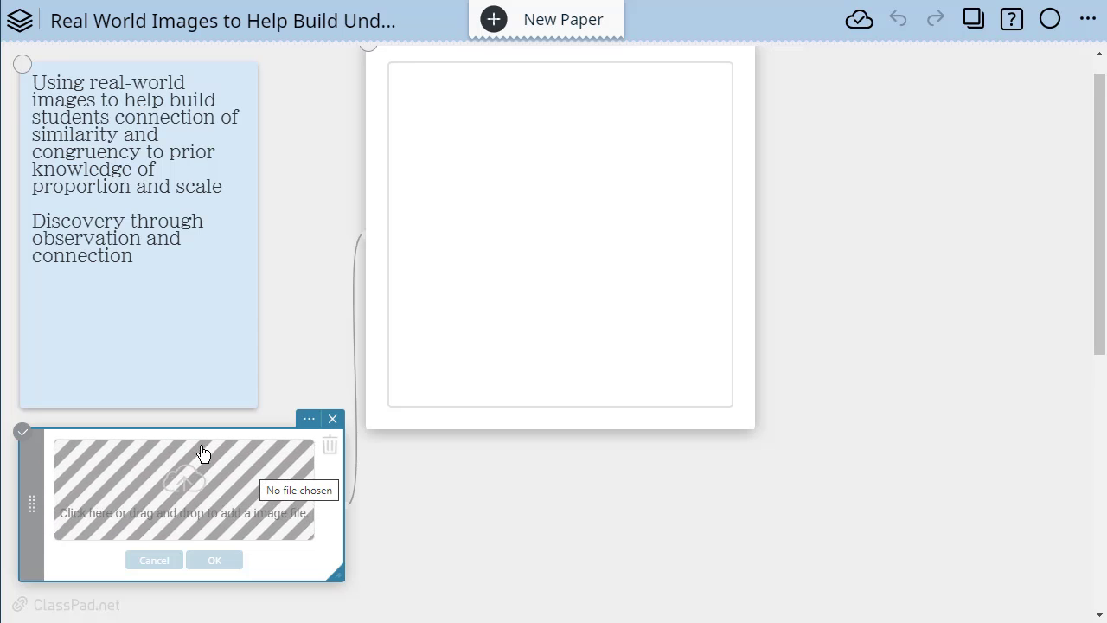
# Load brown-bunny.png from the Images folder on the Desktop into the empty image slot.
pyautogui.click(201, 476)
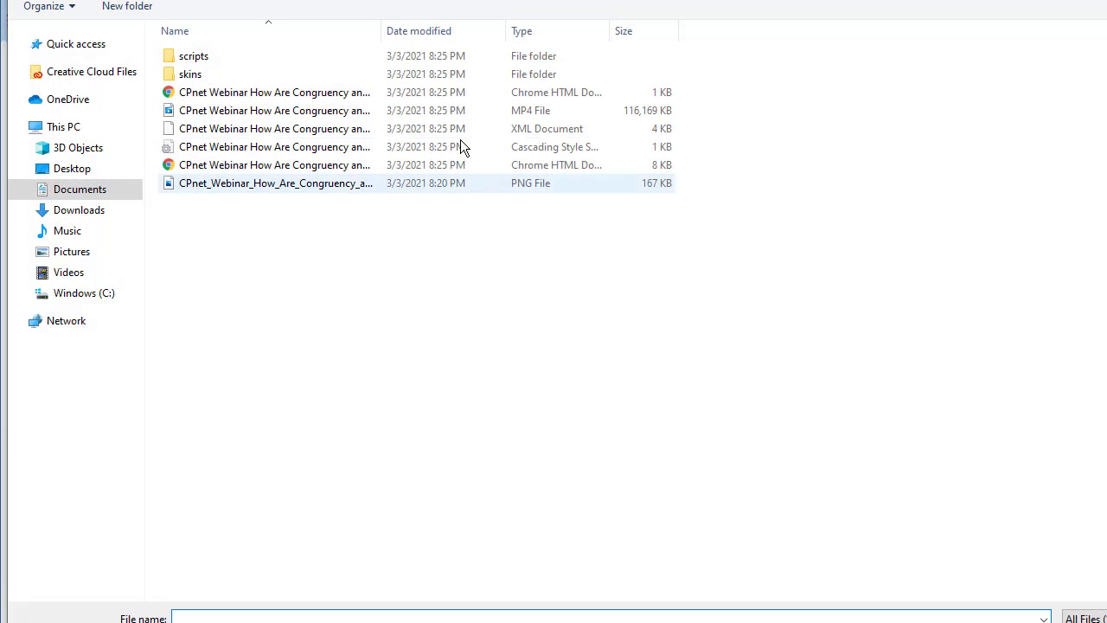
pyautogui.click(71, 171)
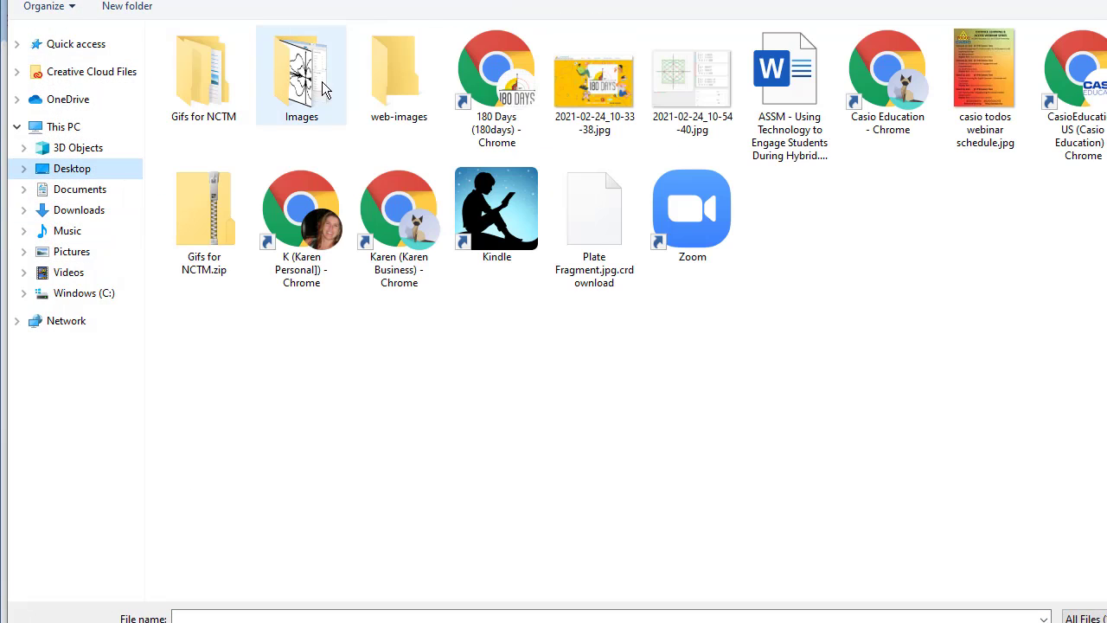
pyautogui.doubleClick(307, 78)
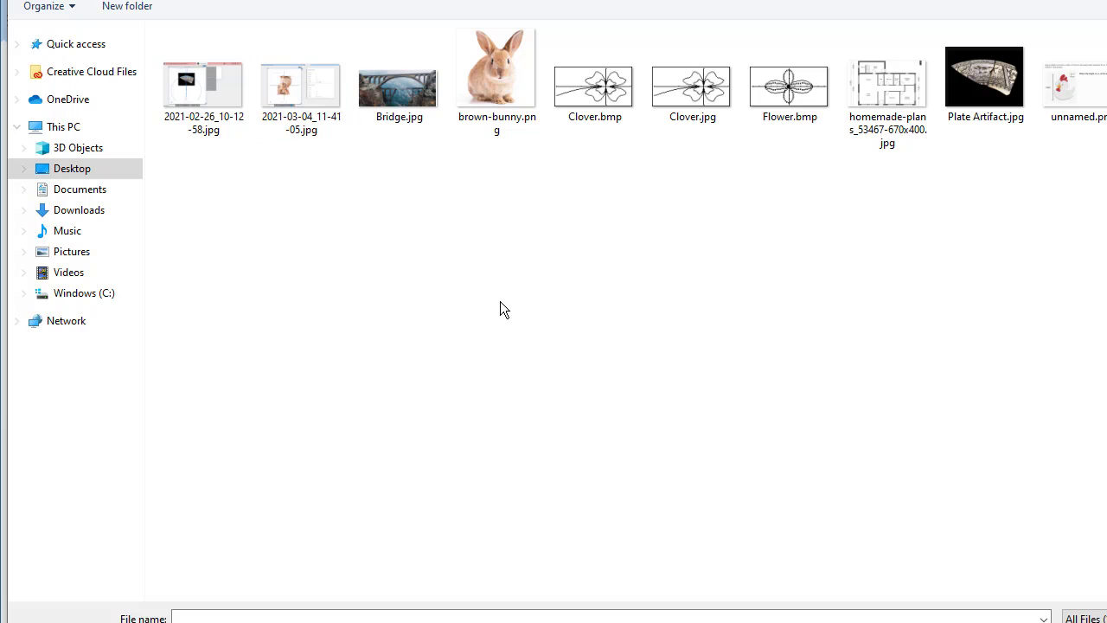
pyautogui.click(500, 73)
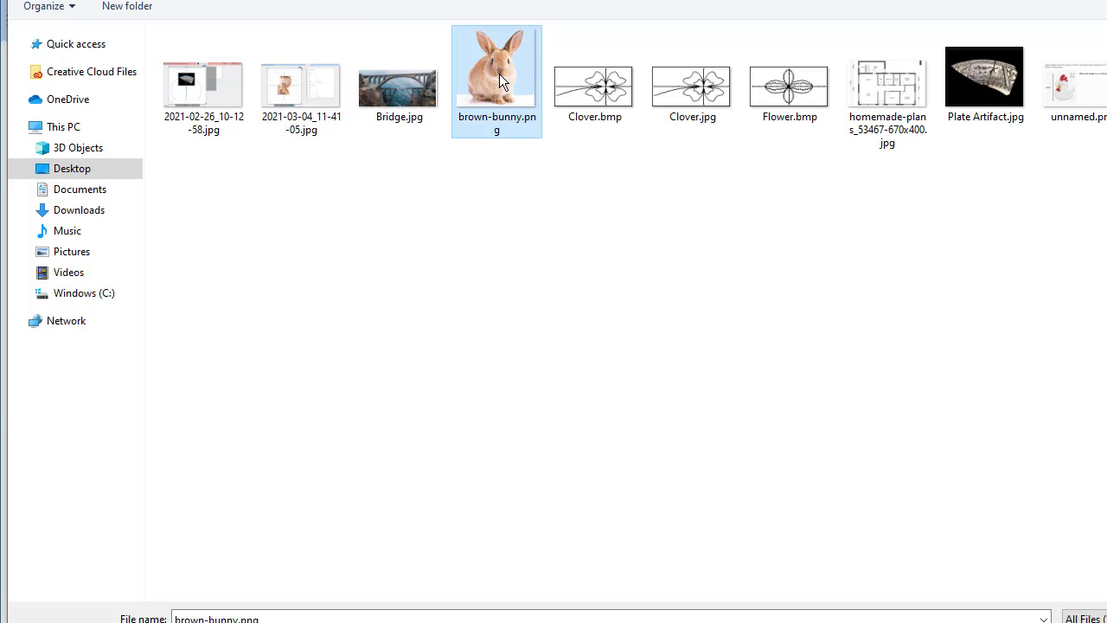
pyautogui.doubleClick(499, 73)
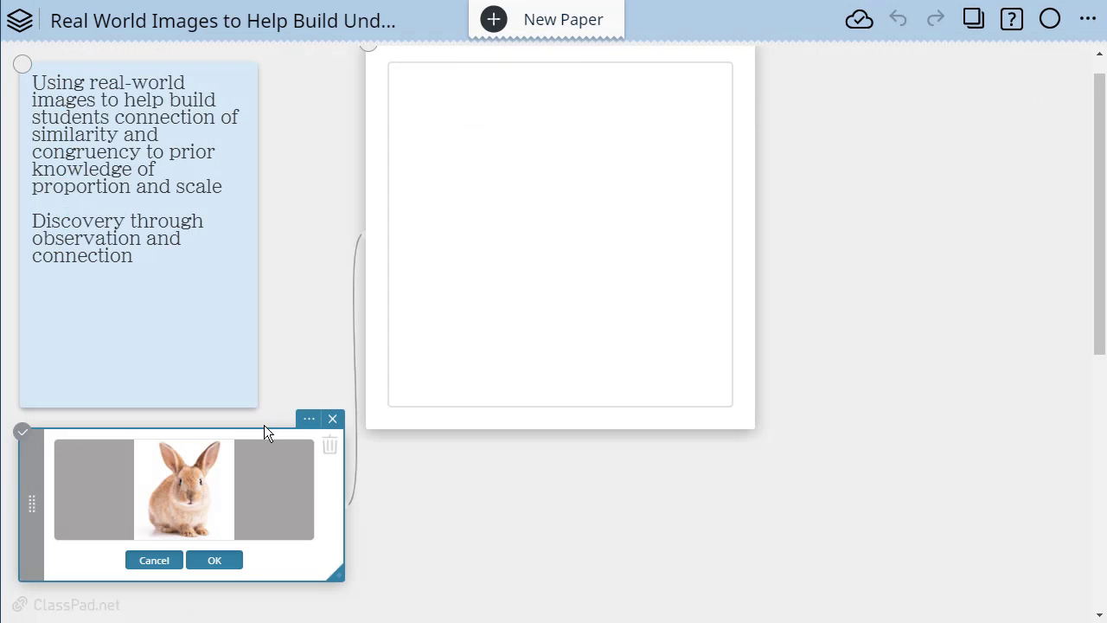
# Move the image's settings paper to the other side of the geometry paper and confirm inserting the bunny image.
pyautogui.moveTo(271, 447); pyautogui.dragTo(1077, 62)
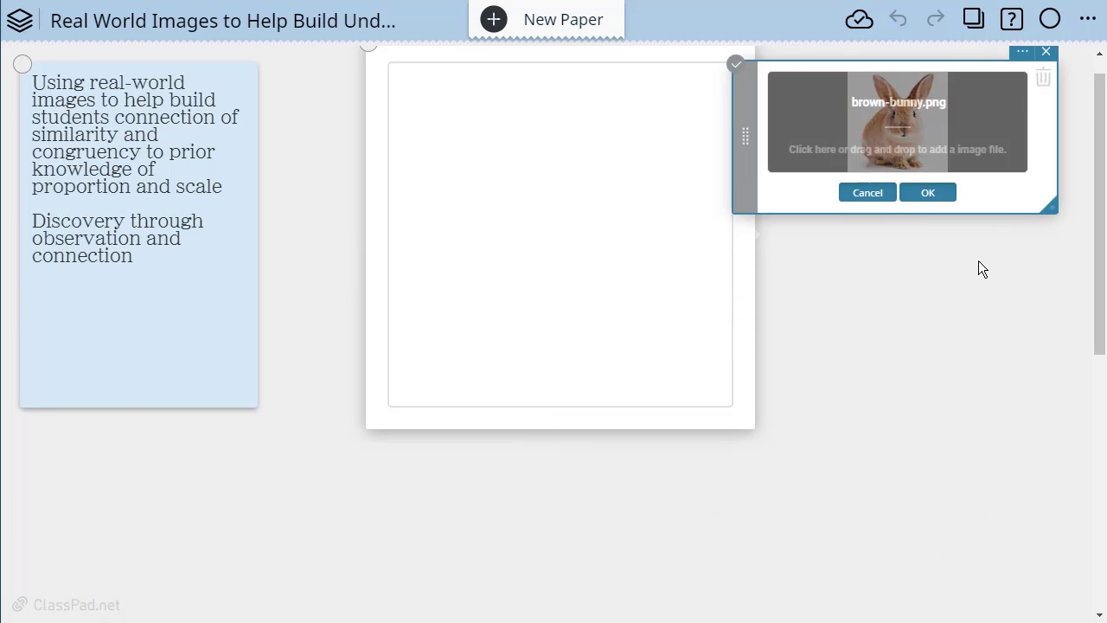
pyautogui.click(728, 397)
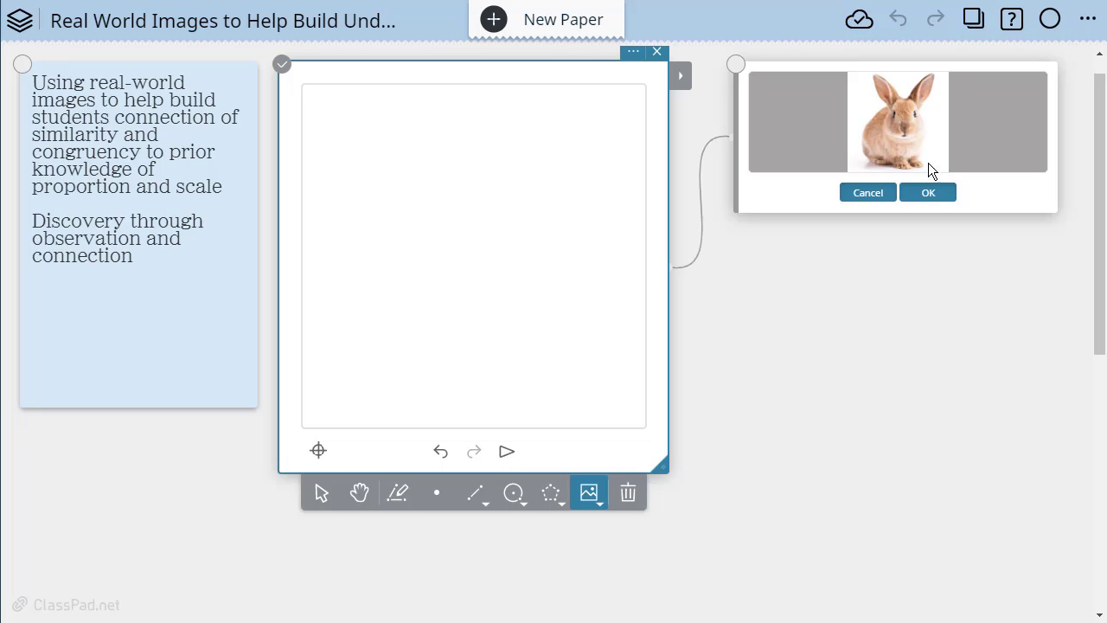
pyautogui.click(928, 193)
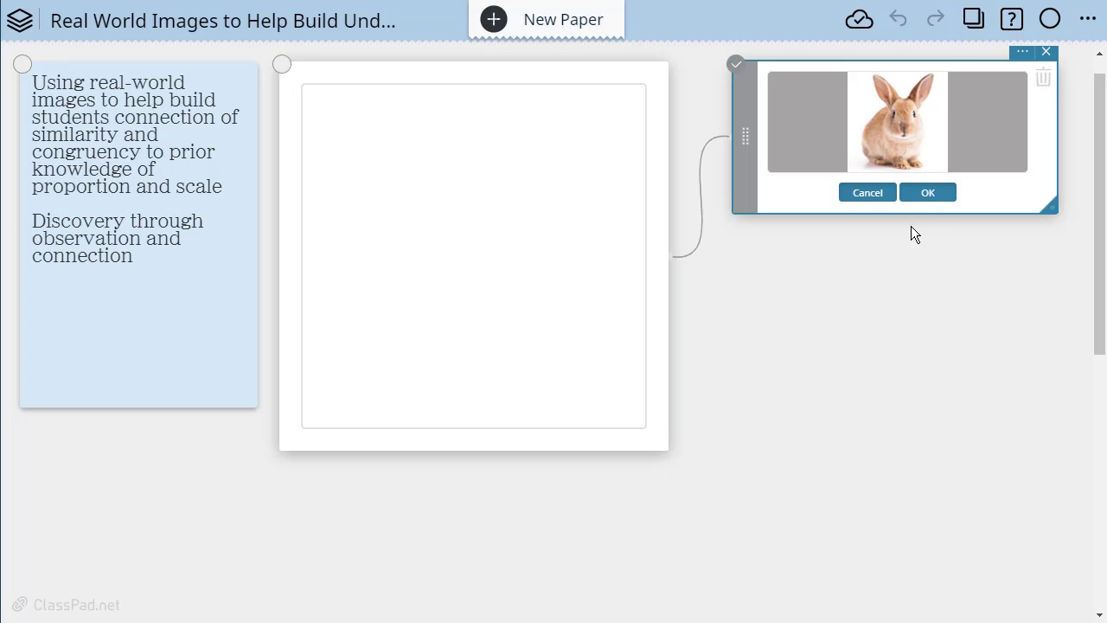
pyautogui.click(924, 192)
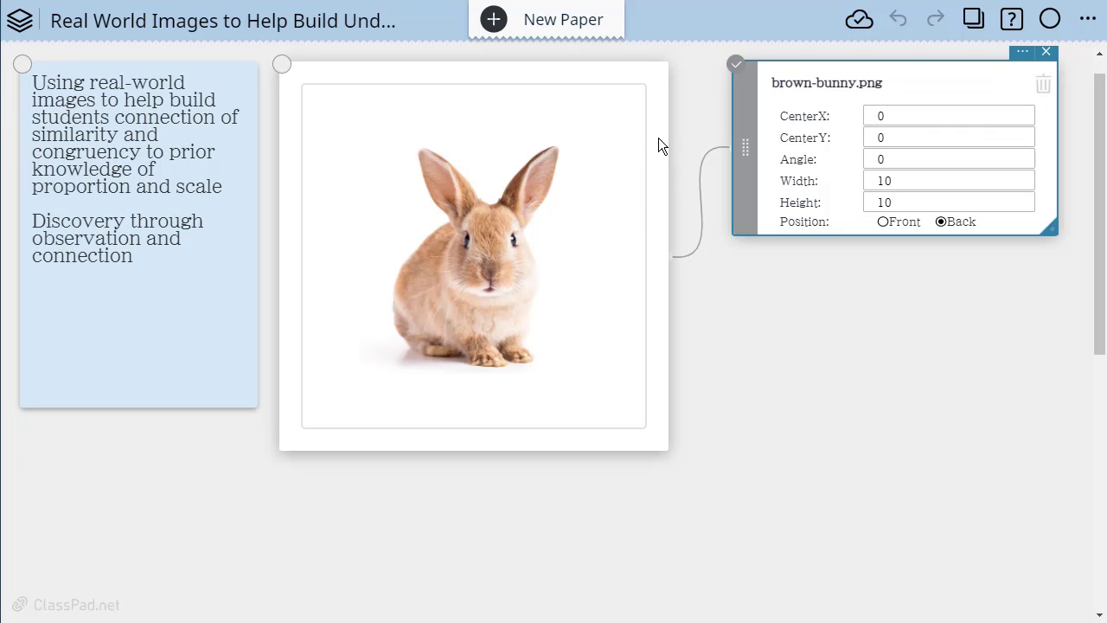
# Show the axes on the geometry paper that holds the bunny image.
pyautogui.click(605, 164)
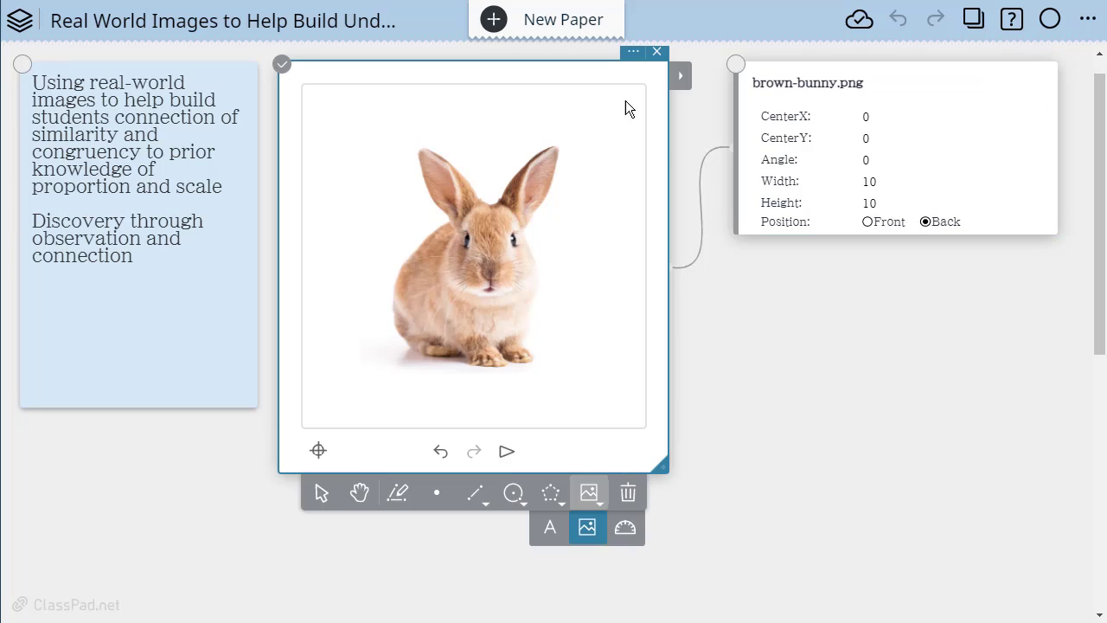
pyautogui.click(634, 54)
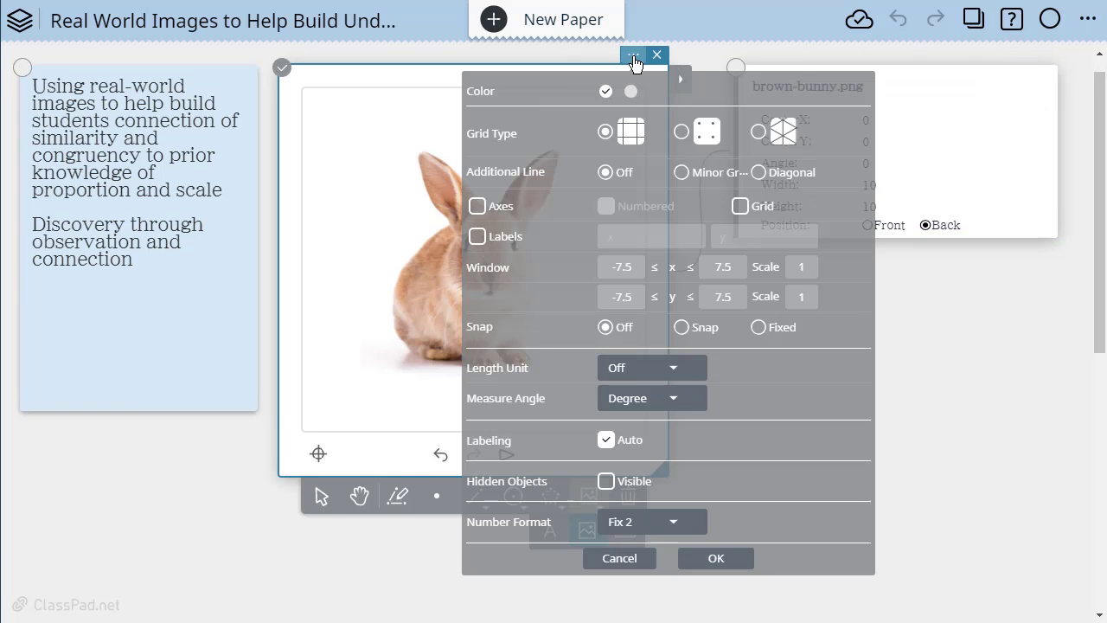
pyautogui.click(477, 207)
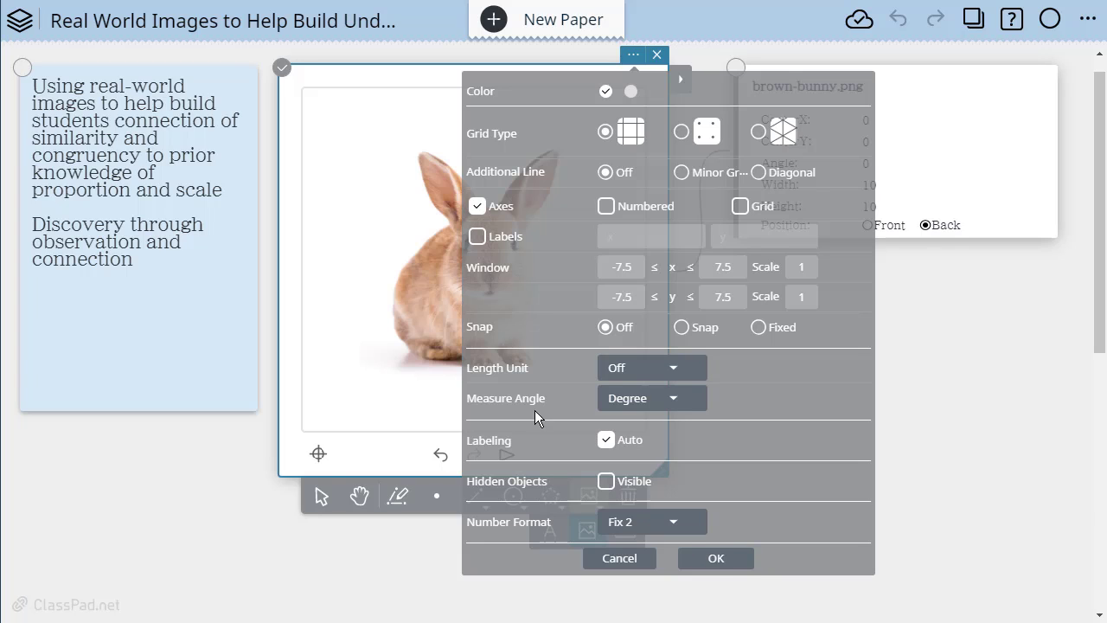
pyautogui.click(717, 559)
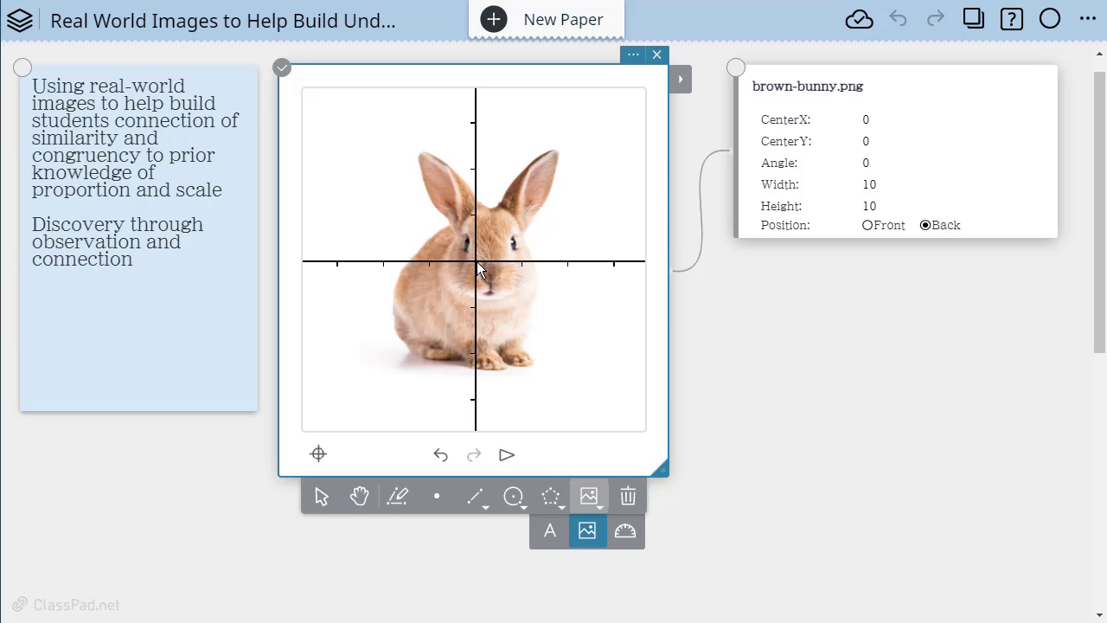
# Hide the axes on the geometry paper again.
pyautogui.click(633, 54)
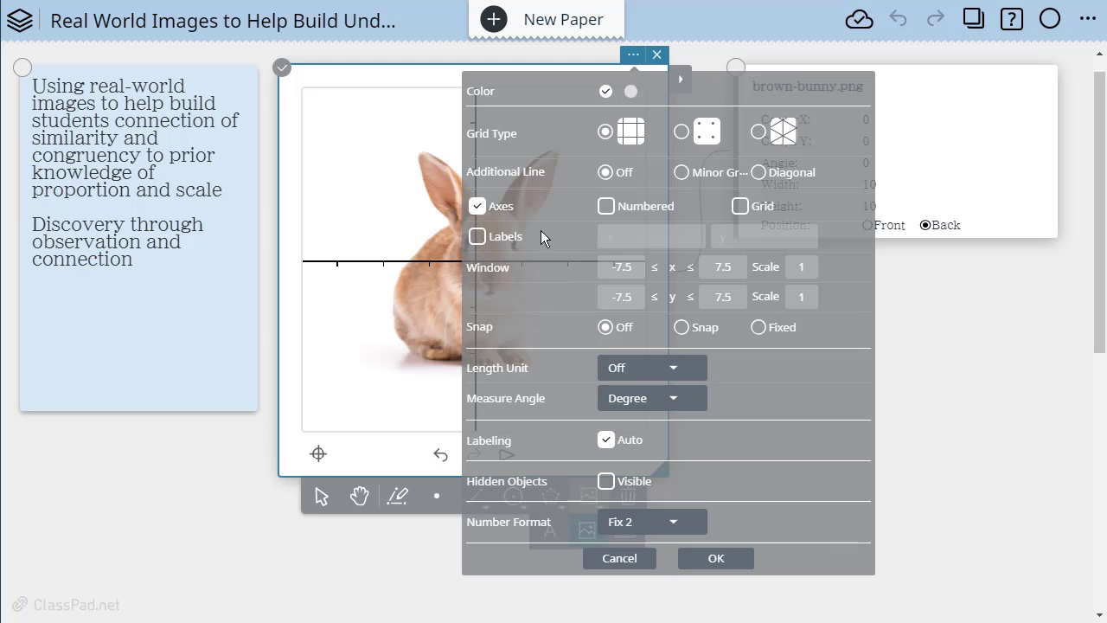
pyautogui.click(477, 207)
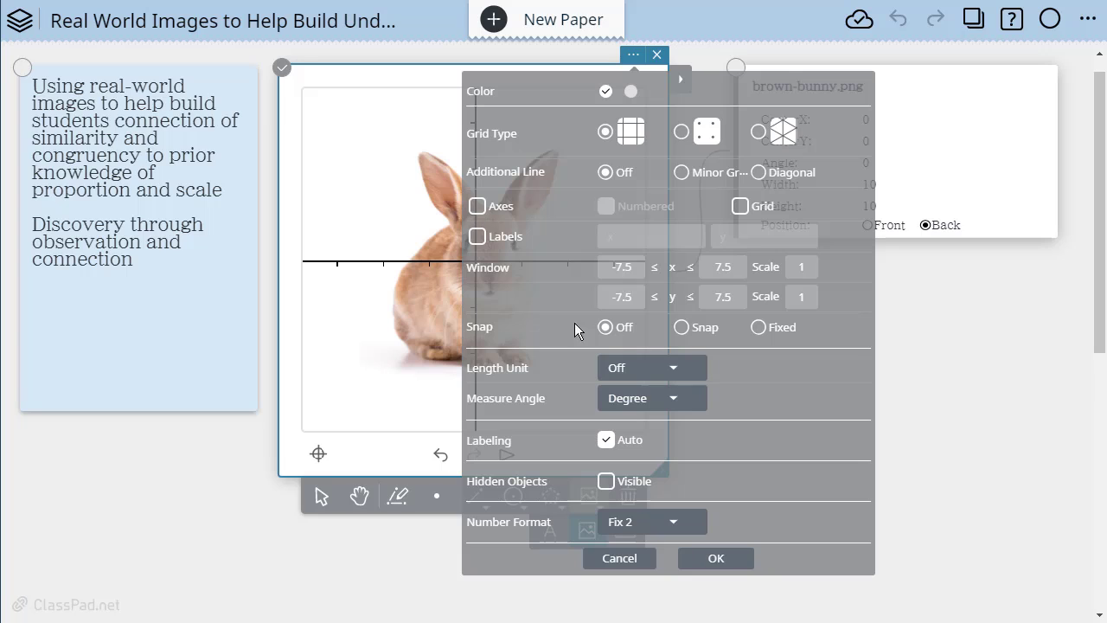
pyautogui.click(715, 558)
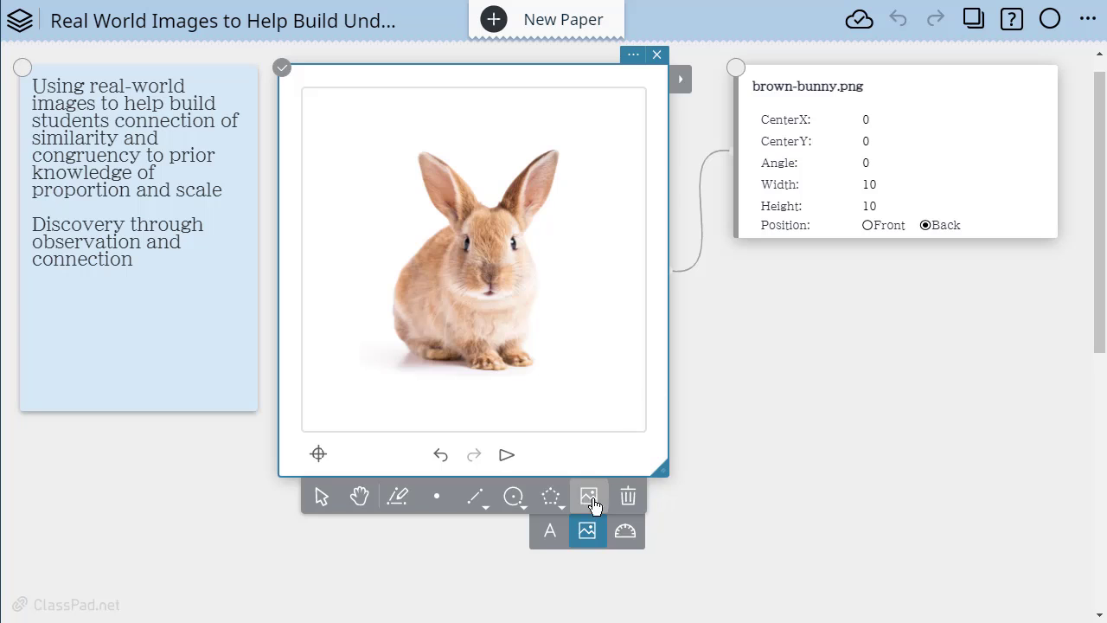
# Insert brown-bunny.png as a second image on the geometry paper.
pyautogui.click(588, 530)
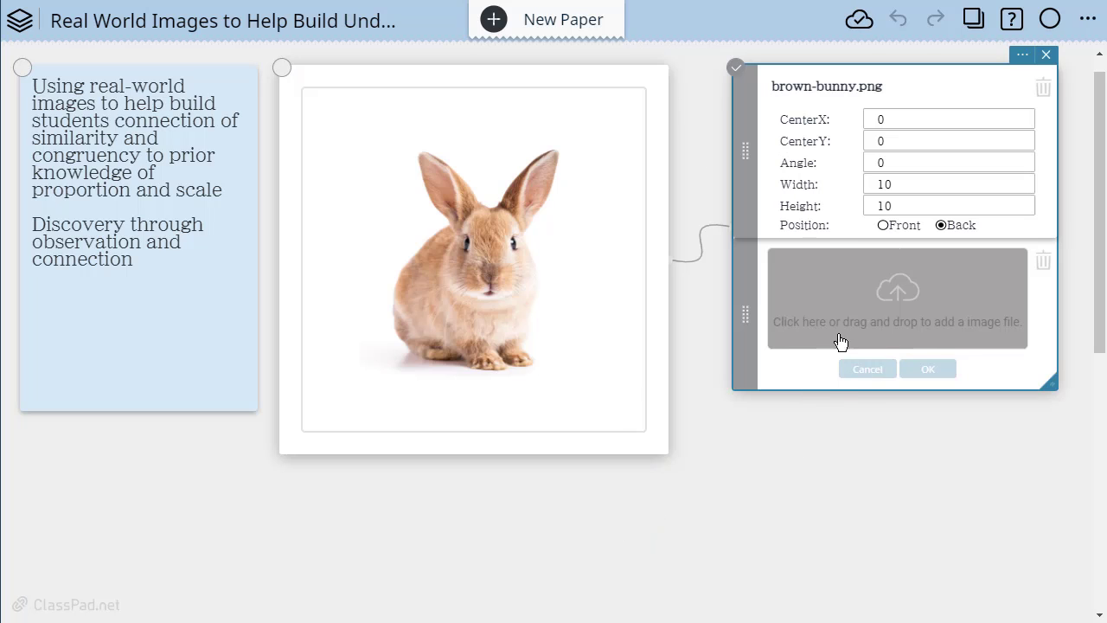
pyautogui.click(921, 299)
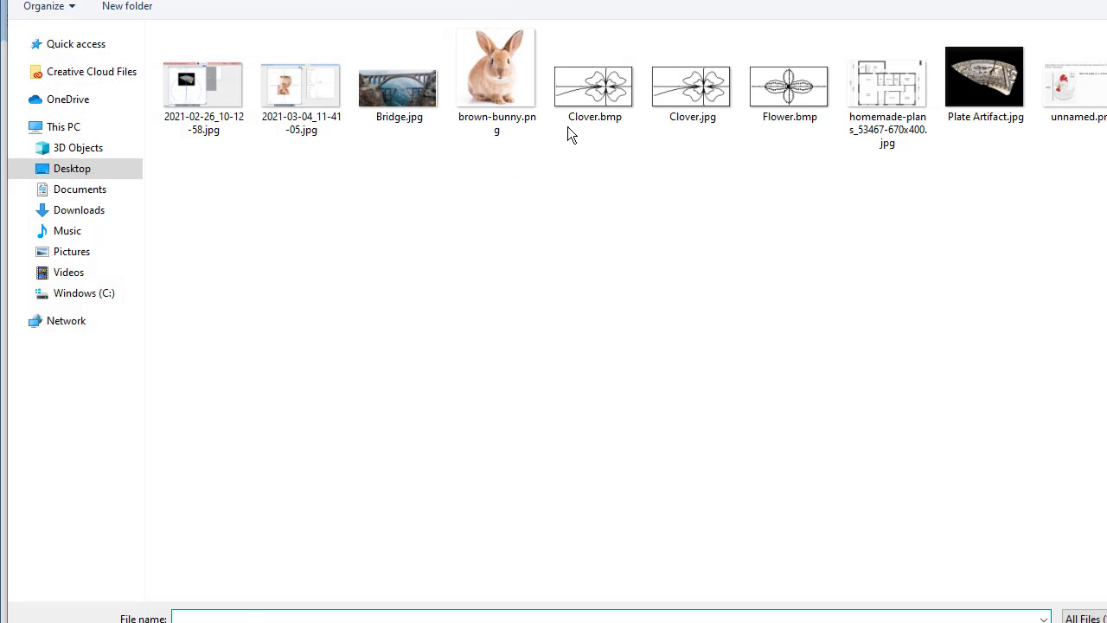
pyautogui.click(506, 70)
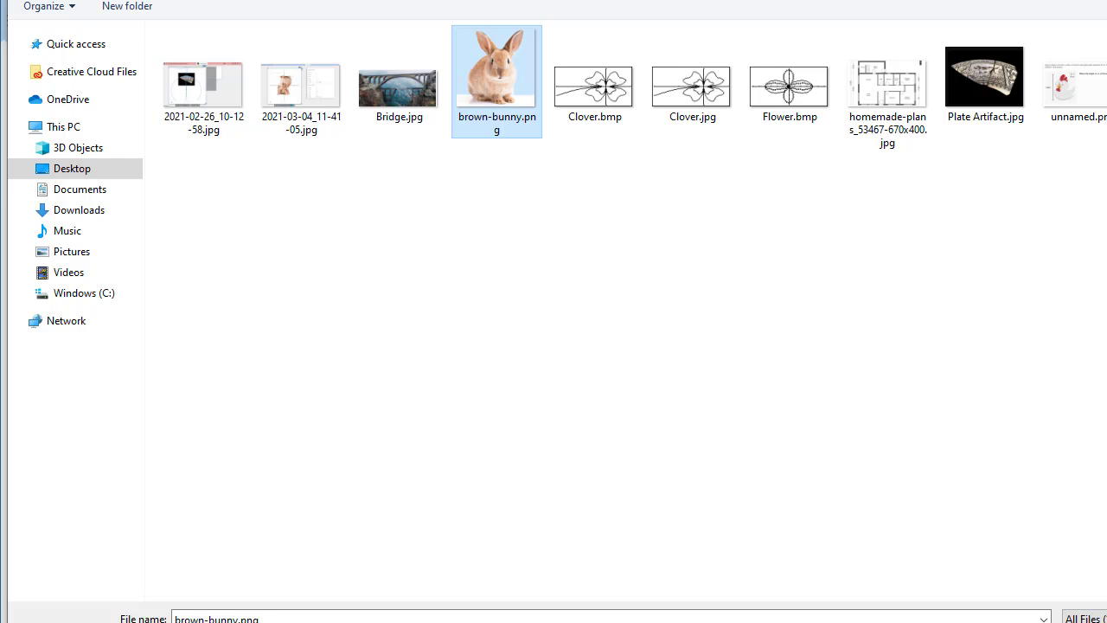
pyautogui.press('Return')
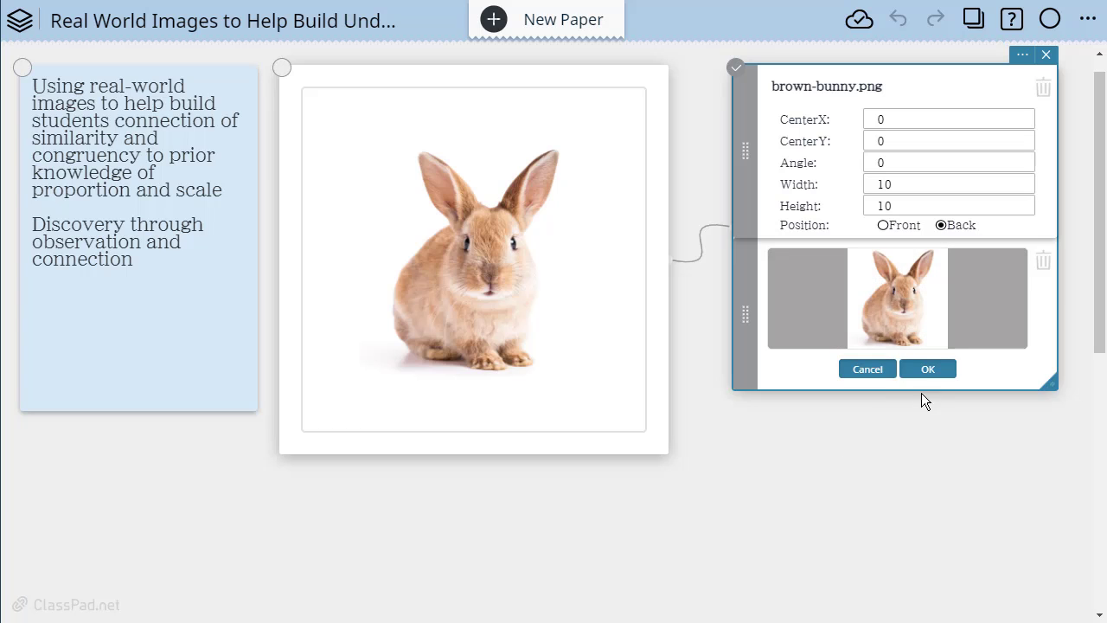
pyautogui.click(930, 372)
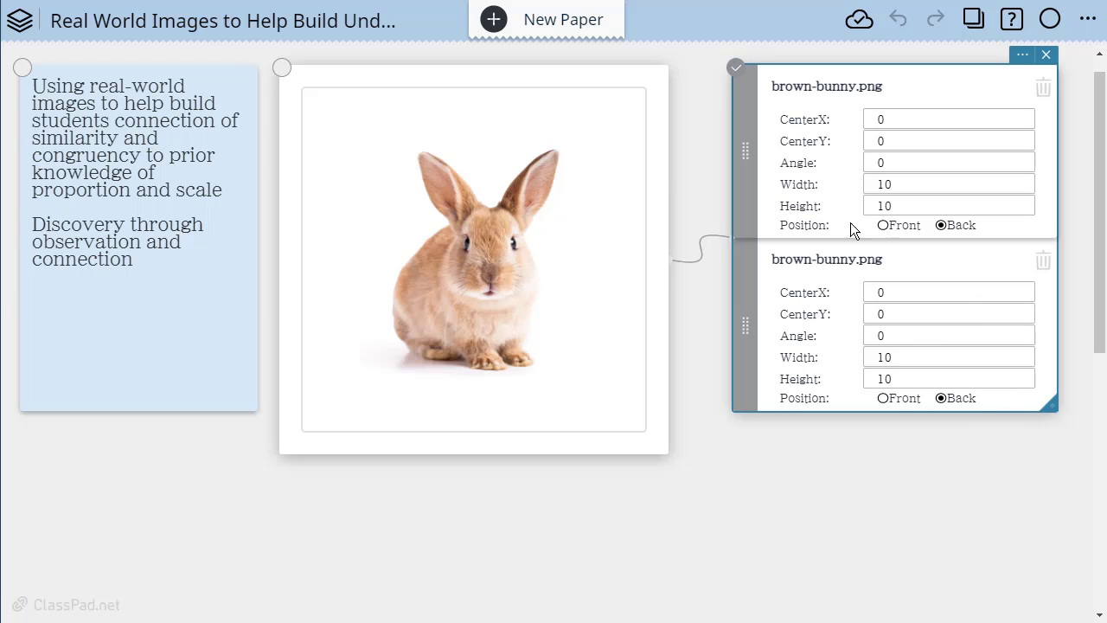
# Set the second bunny image's position to Front and its width and height to 5.
pyautogui.click(882, 400)
pyautogui.moveTo(895, 359); pyautogui.dragTo(879, 357)
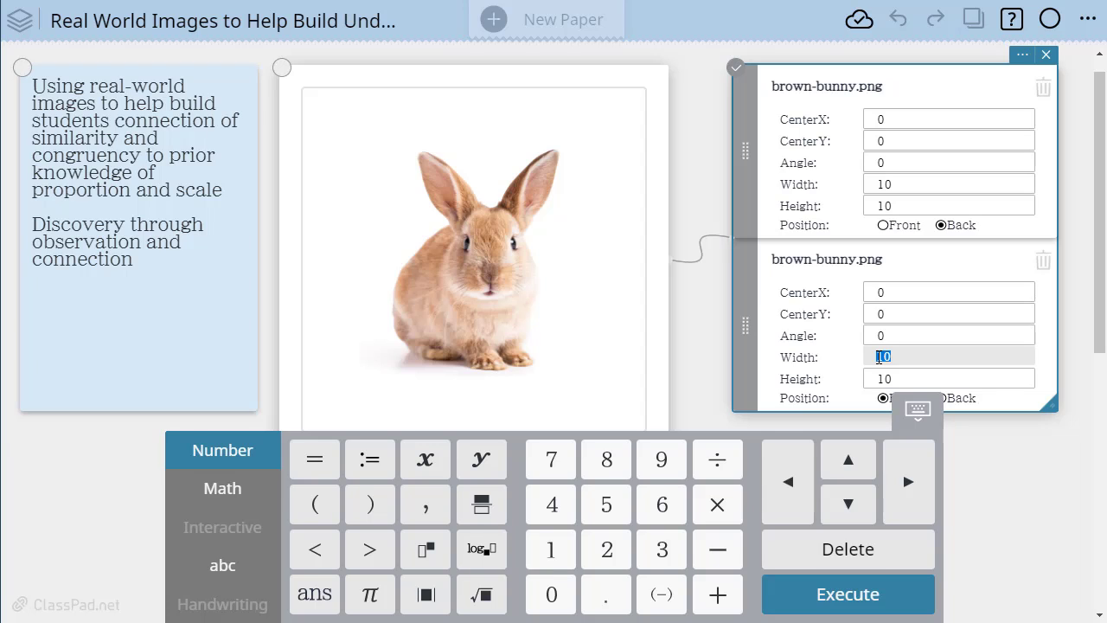
pyautogui.write('5')
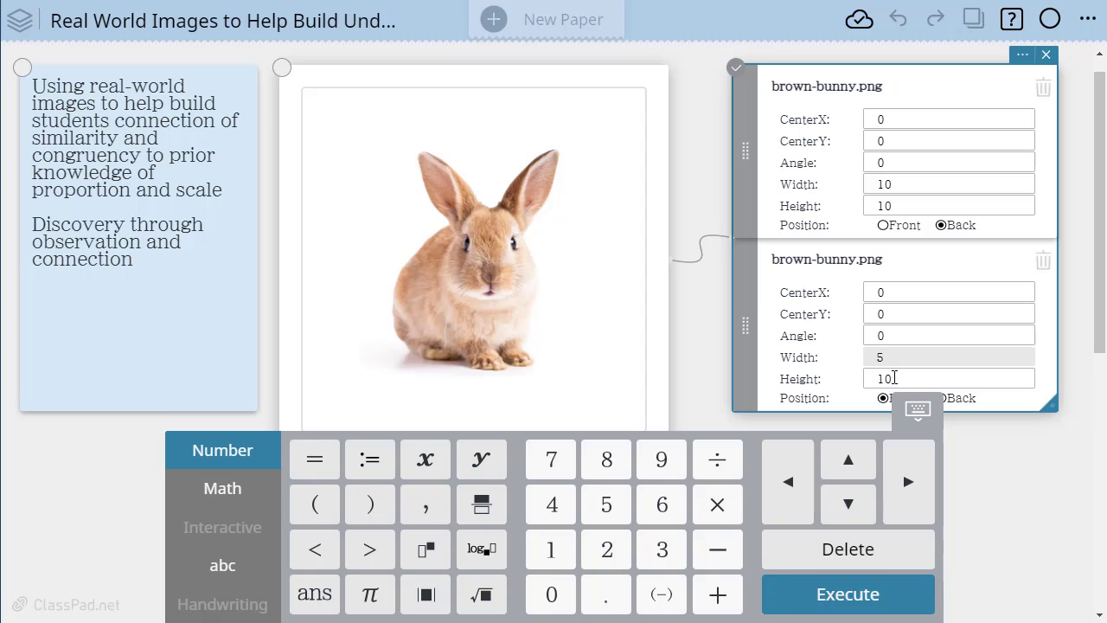
pyautogui.moveTo(894, 378); pyautogui.dragTo(877, 381)
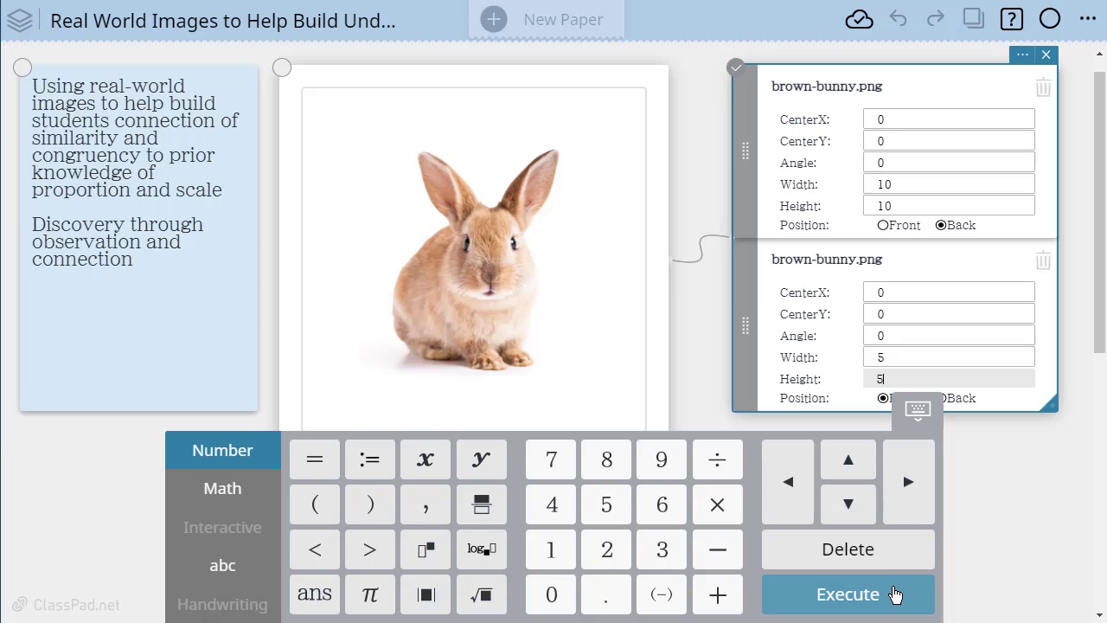
pyautogui.click(901, 590)
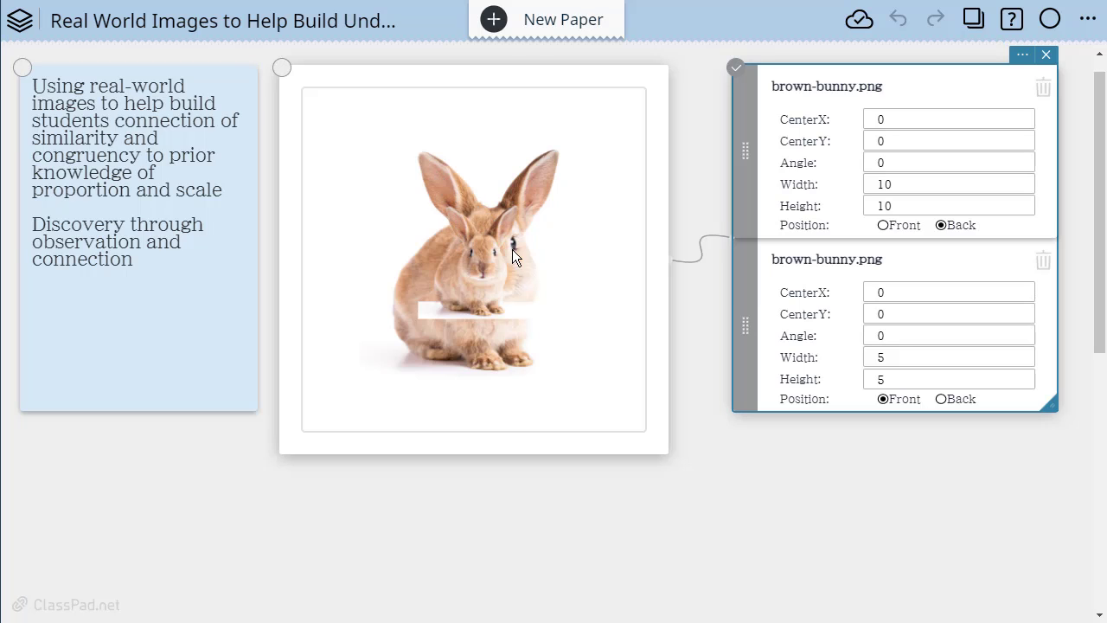
# Set the second bunny image's width and height to 12 and its position to Back.
pyautogui.doubleClick(886, 358)
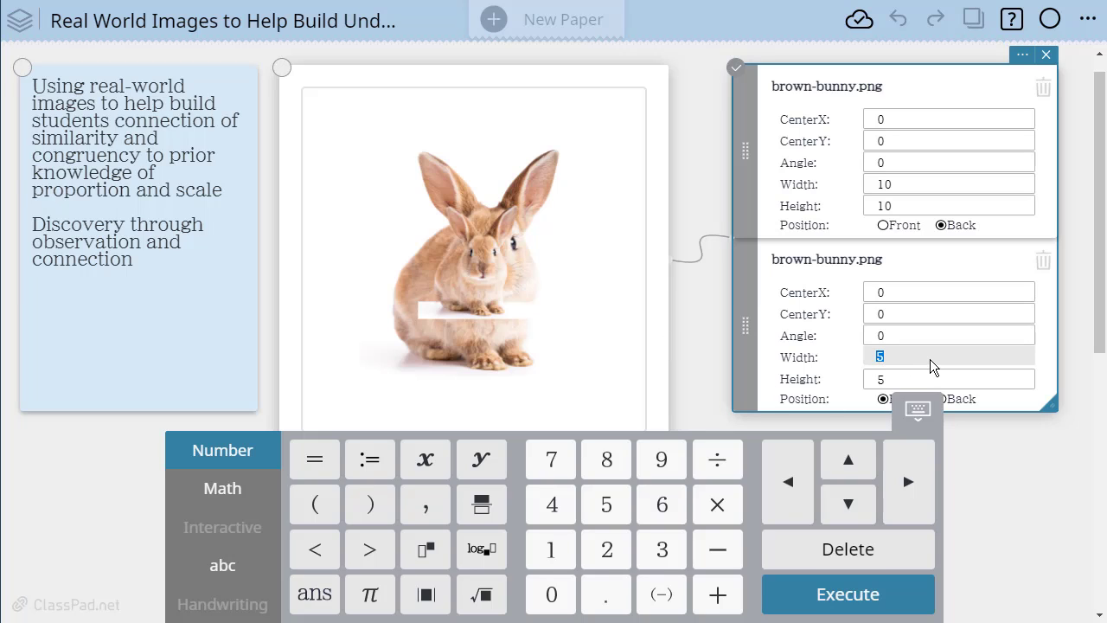
pyautogui.write('12')
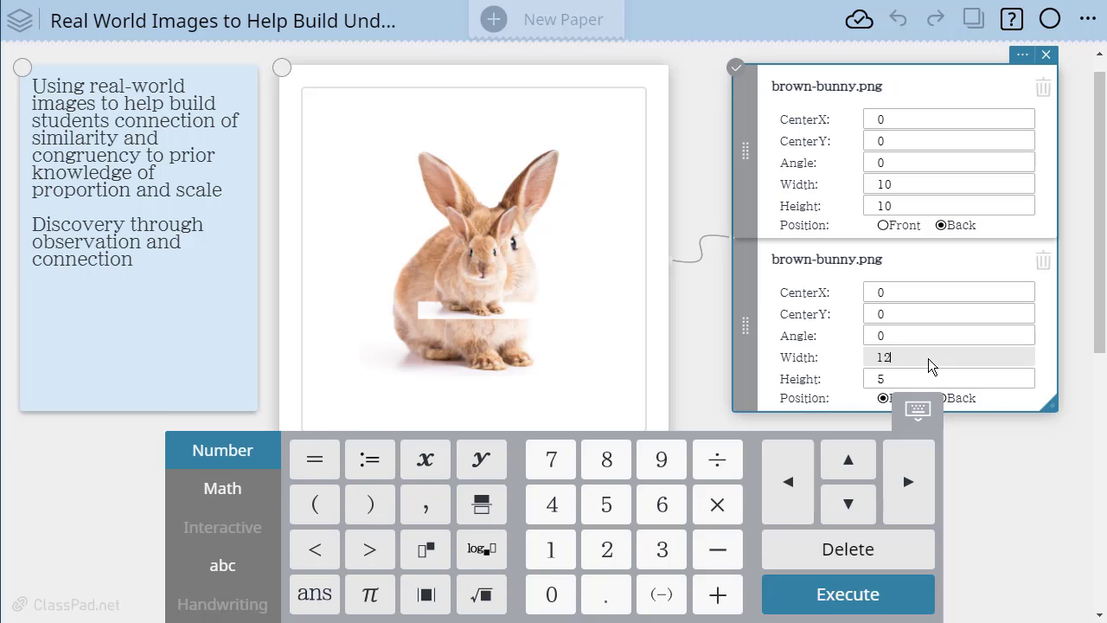
pyautogui.click(887, 378)
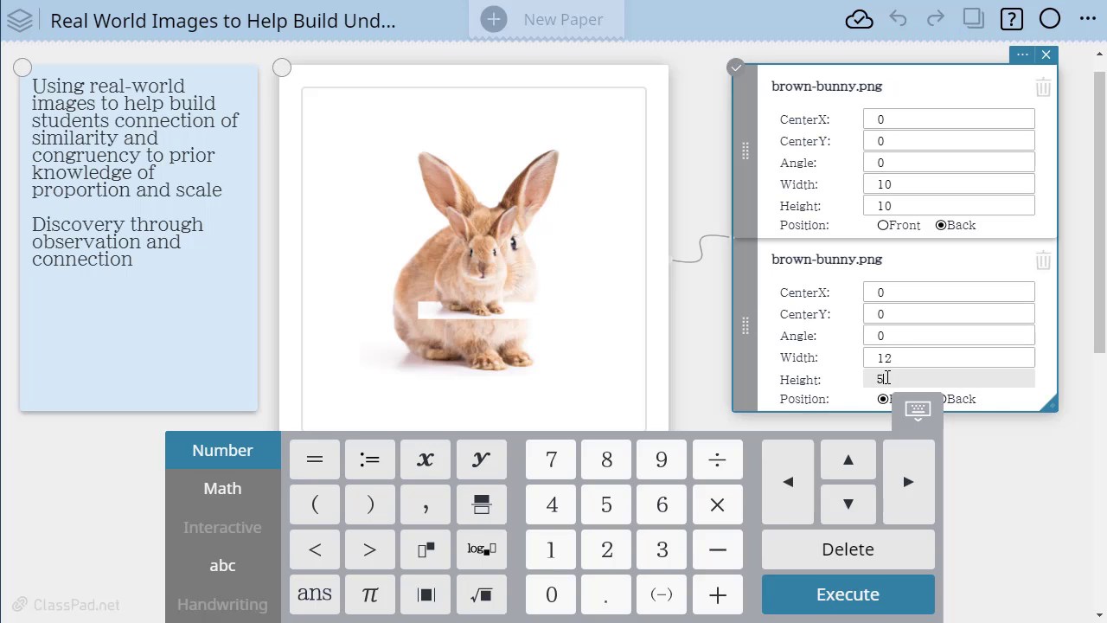
pyautogui.moveTo(887, 380); pyautogui.dragTo(873, 383)
pyautogui.write('12')
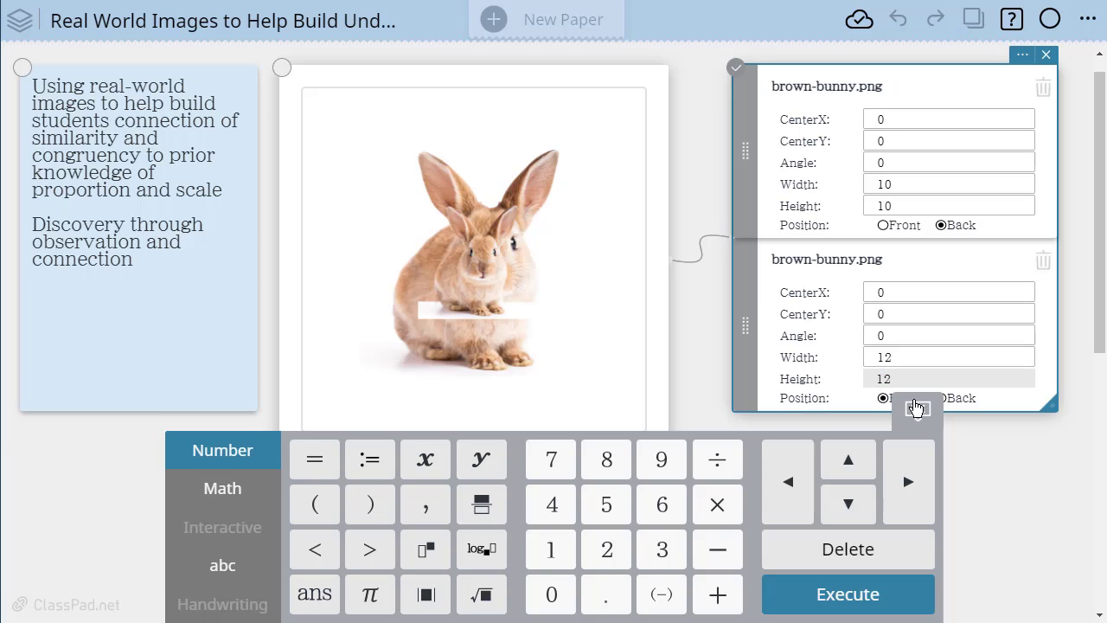
pyautogui.click(1028, 471)
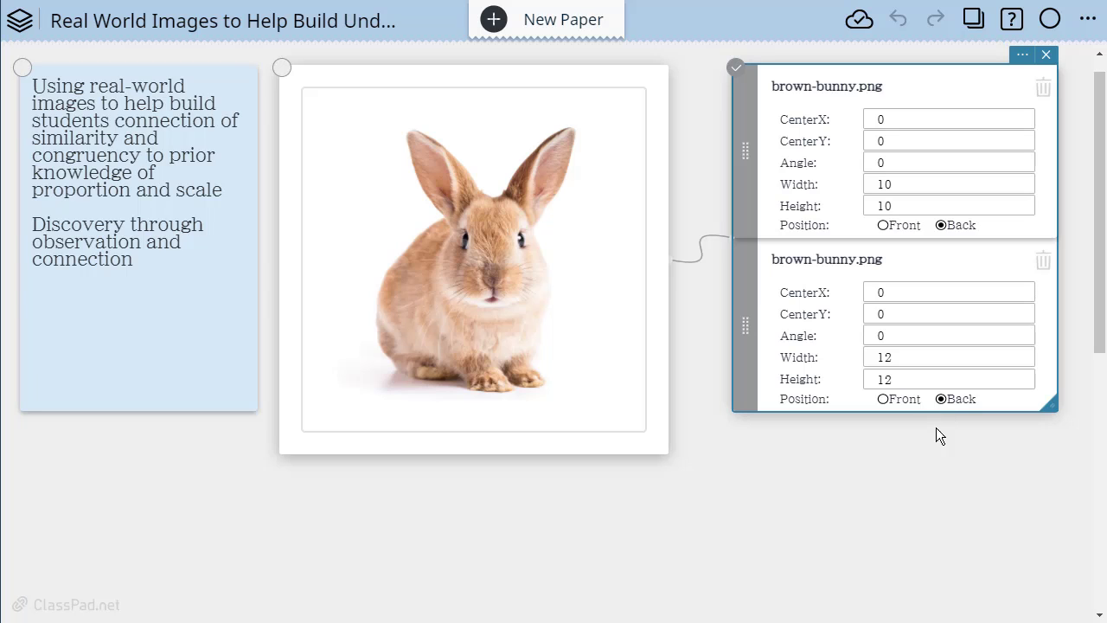
pyautogui.click(945, 470)
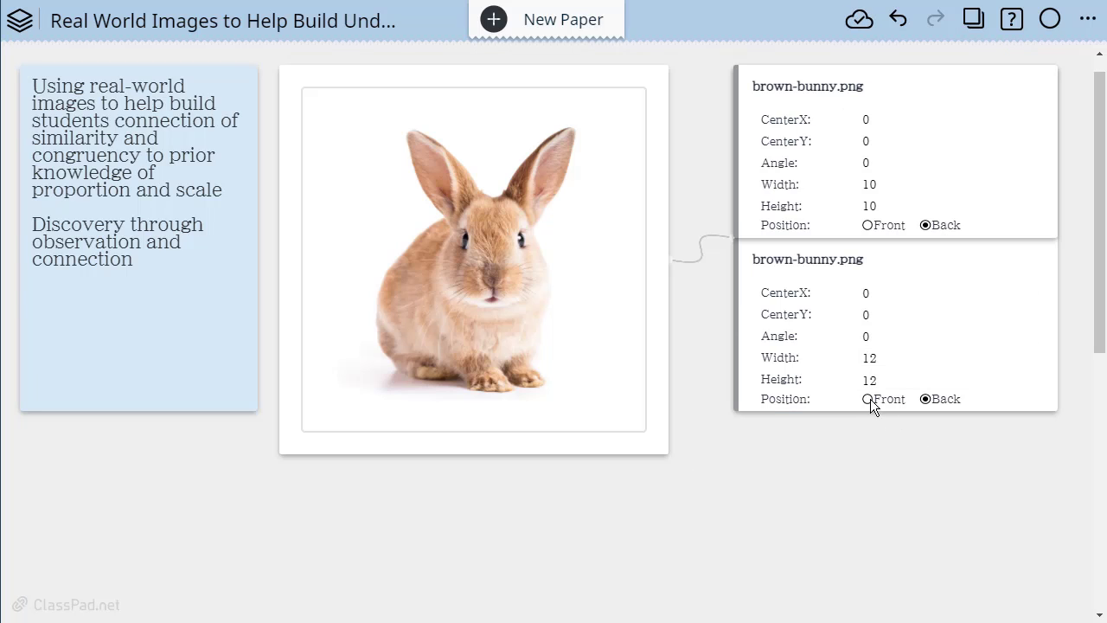
# Switch the 10-wide bunny's position to Front and back to Back, and set the 12-wide bunny's position to Front.
pyautogui.click(869, 225)
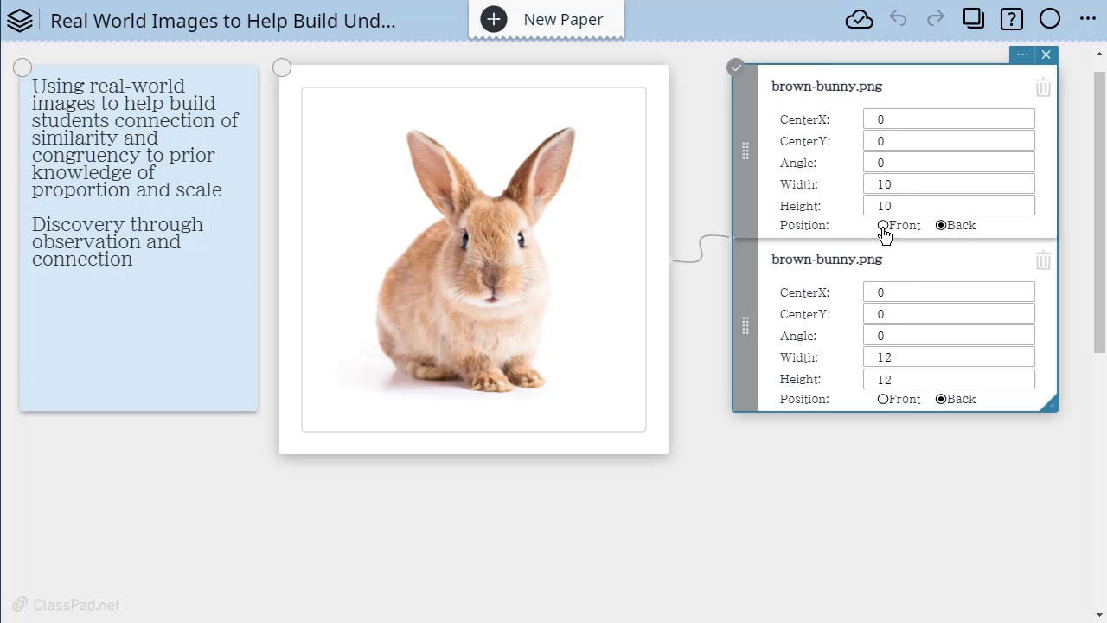
pyautogui.click(883, 226)
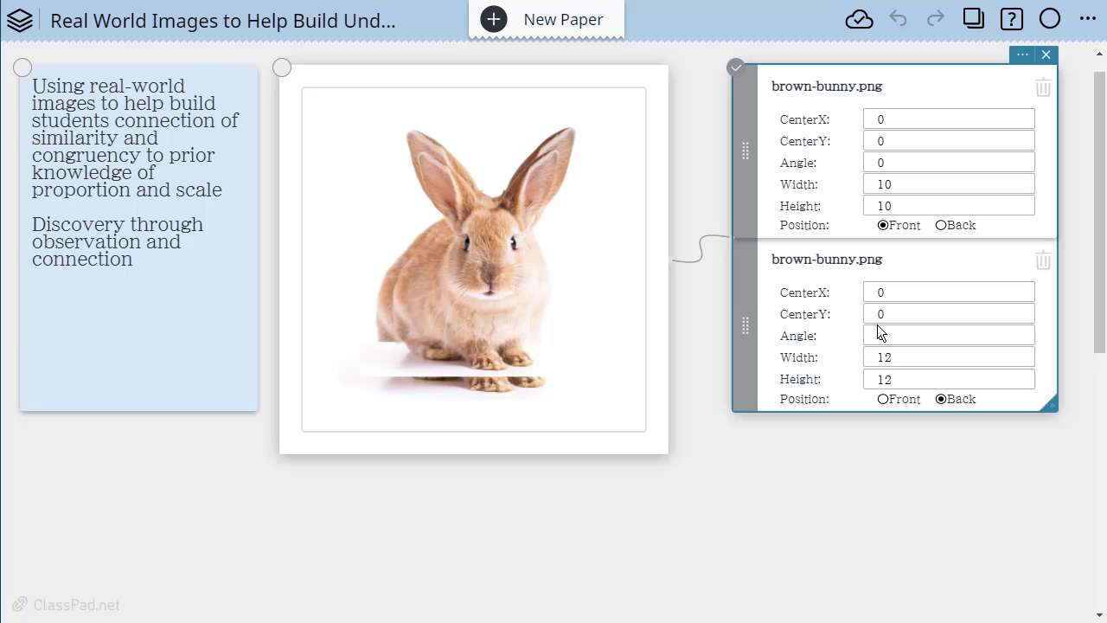
pyautogui.click(883, 400)
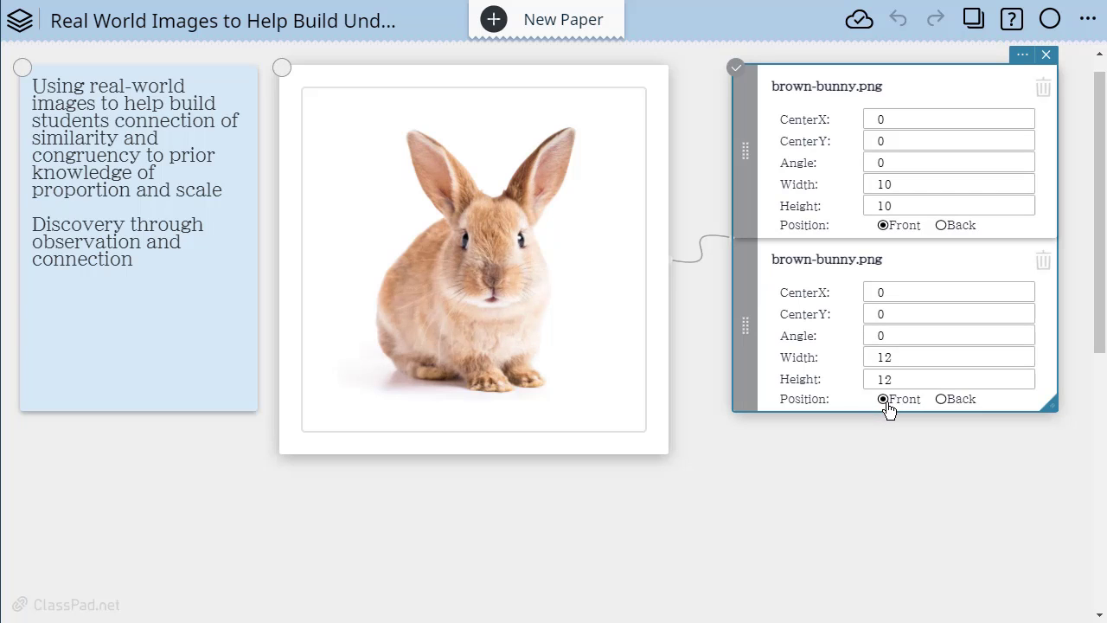
pyautogui.click(942, 226)
pyautogui.click(904, 477)
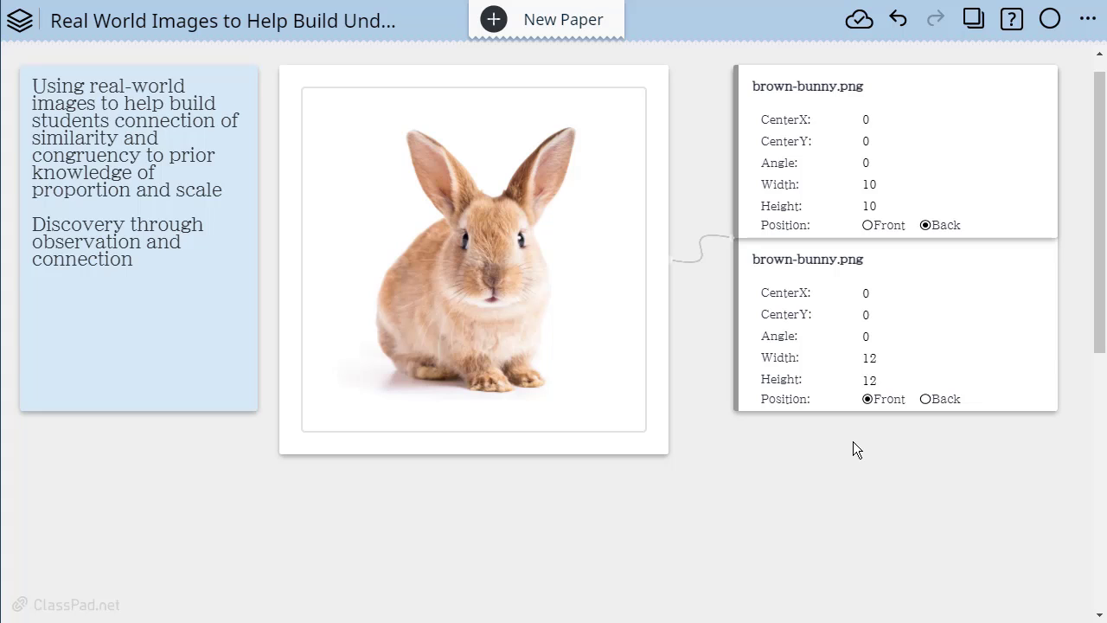
# Set the width and height of the second bunny image, the one in Front, to 10.
pyautogui.click(877, 379)
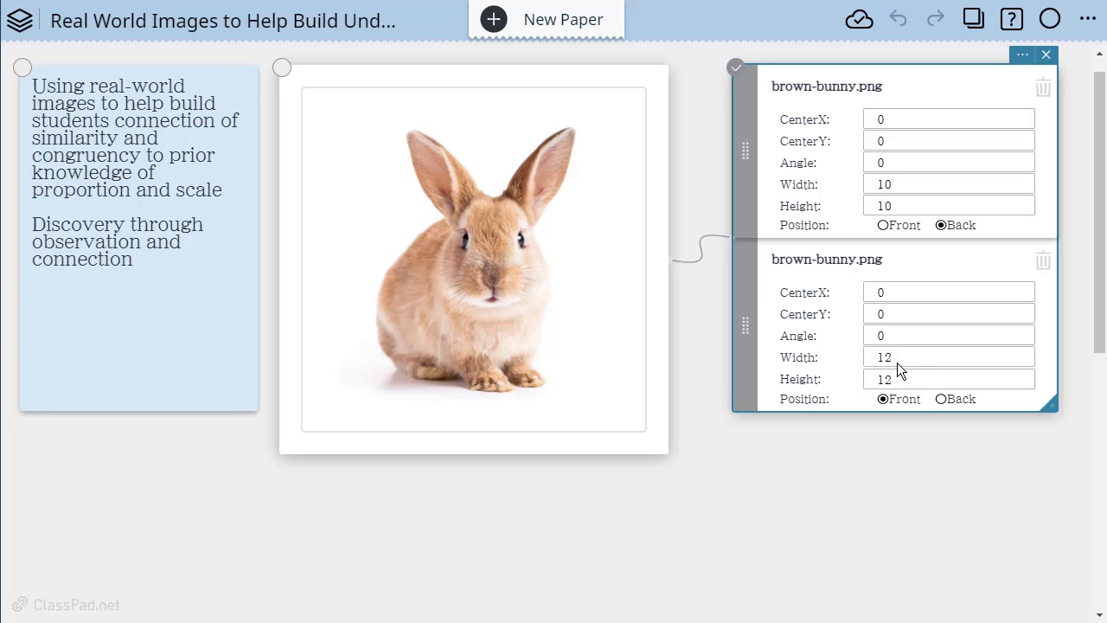
pyautogui.click(892, 359)
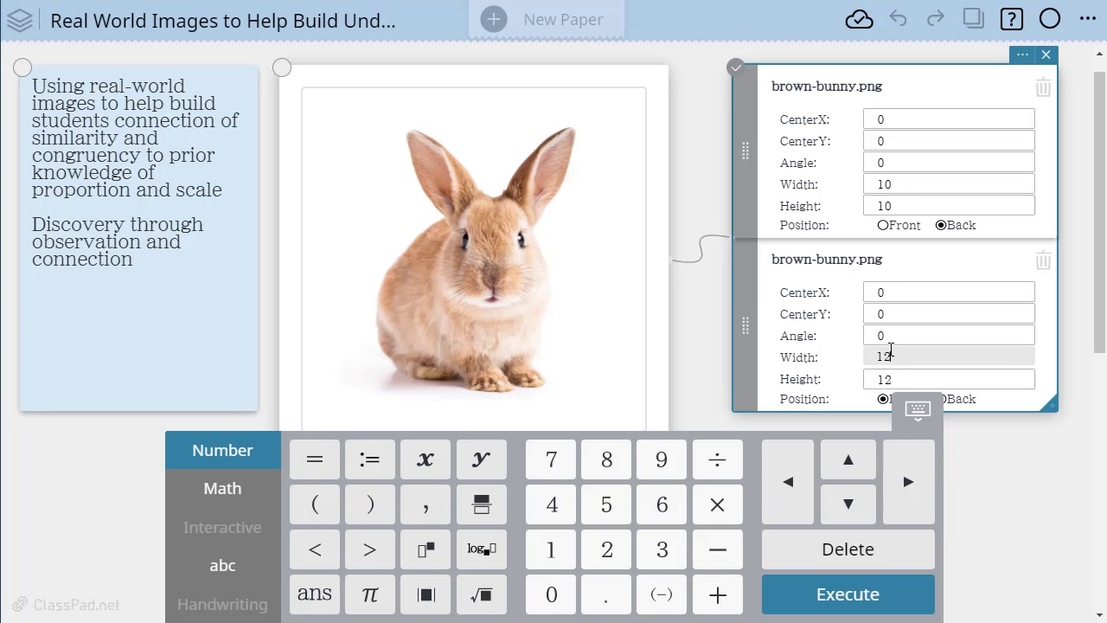
pyautogui.press('BackSpace')
pyautogui.press('BackSpace')
pyautogui.write('10')
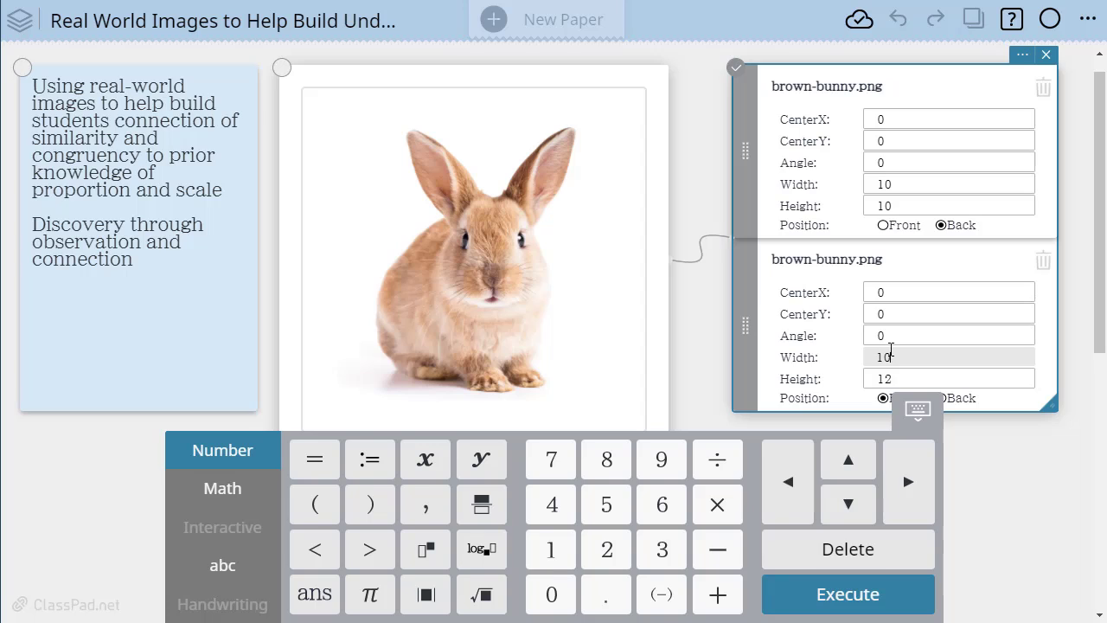
pyautogui.click(896, 381)
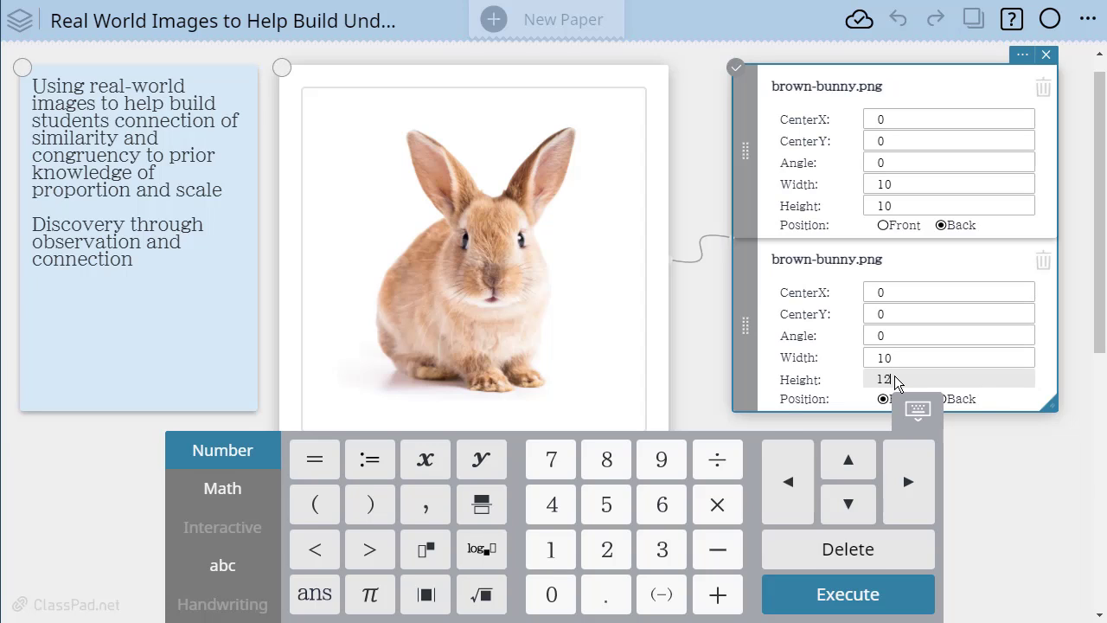
pyautogui.press('BackSpace')
pyautogui.press('BackSpace')
pyautogui.write('10')
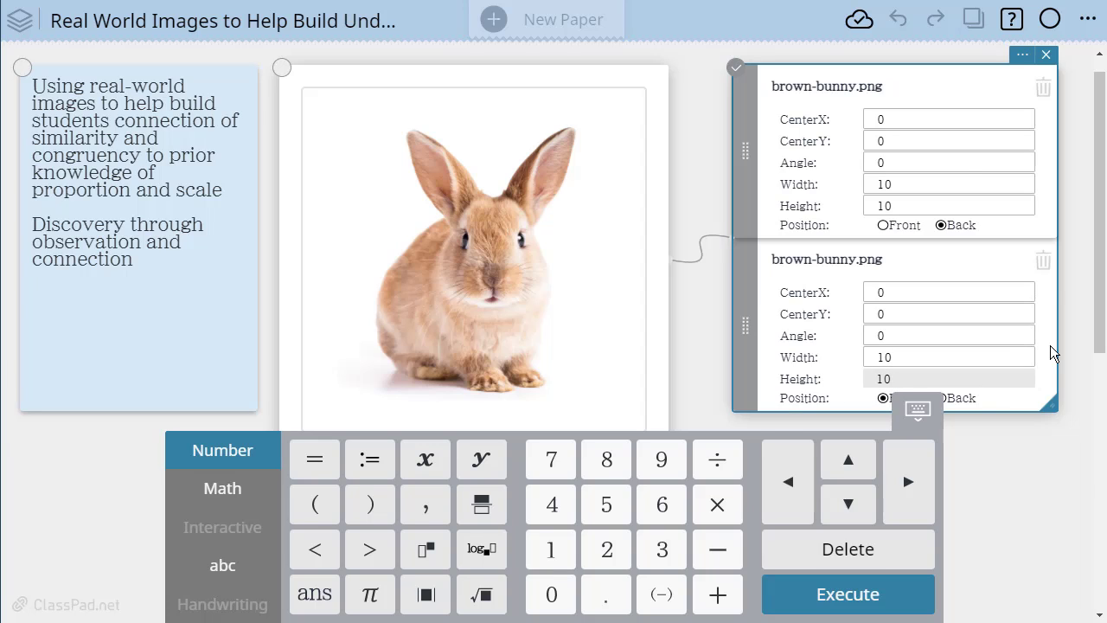
pyautogui.click(706, 198)
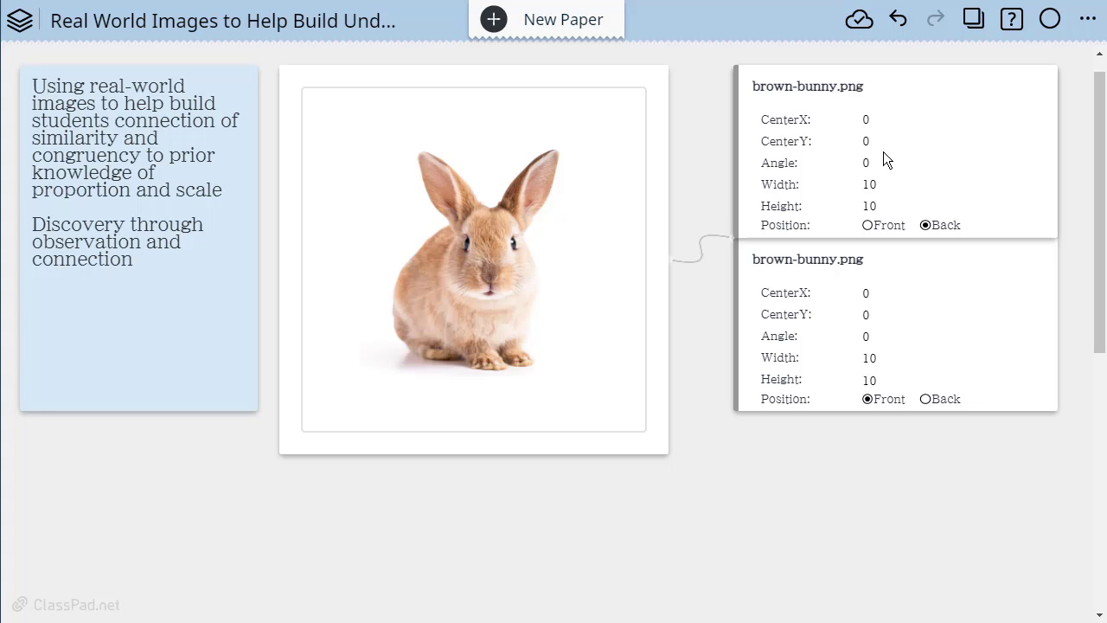
# Move the second bunny image by setting its CenterX to 3 and its CenterY to 2.
pyautogui.click(869, 304)
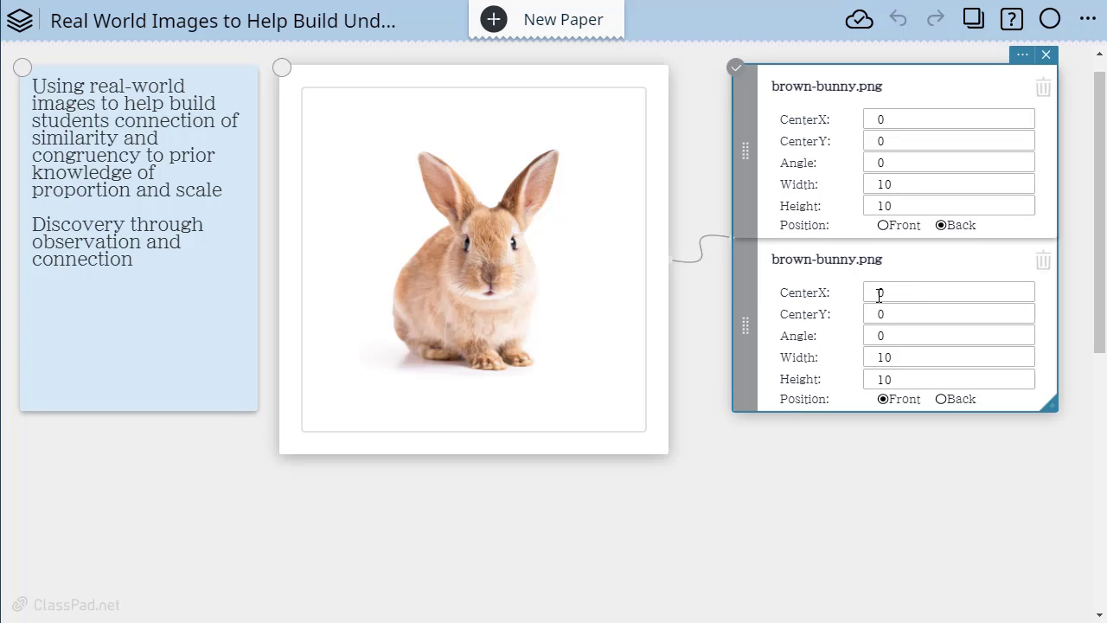
pyautogui.click(887, 294)
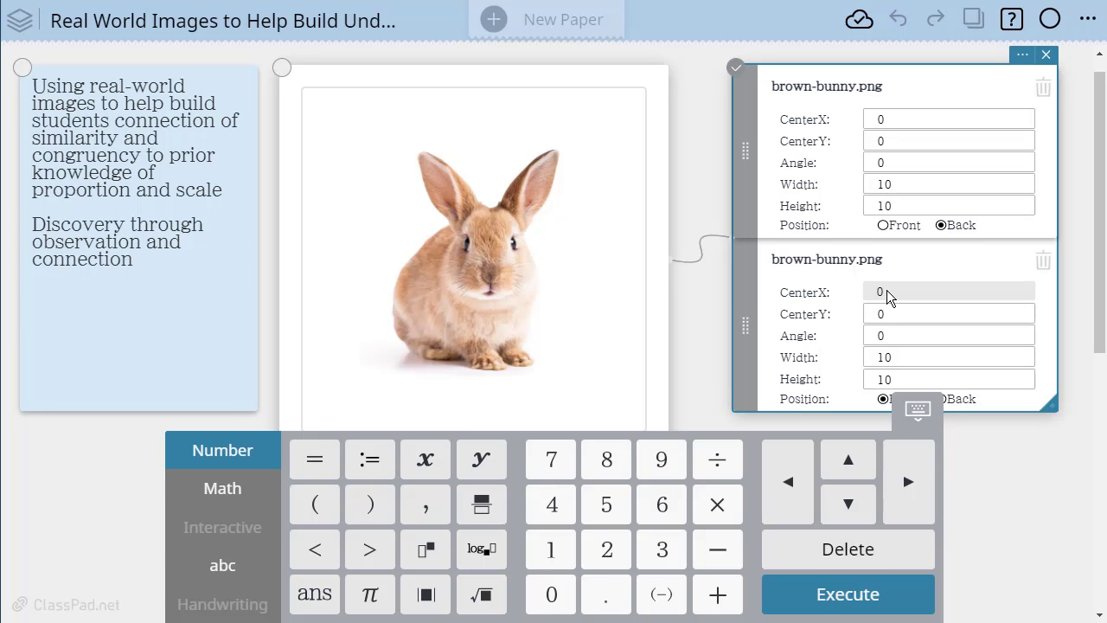
pyautogui.press('BackSpace')
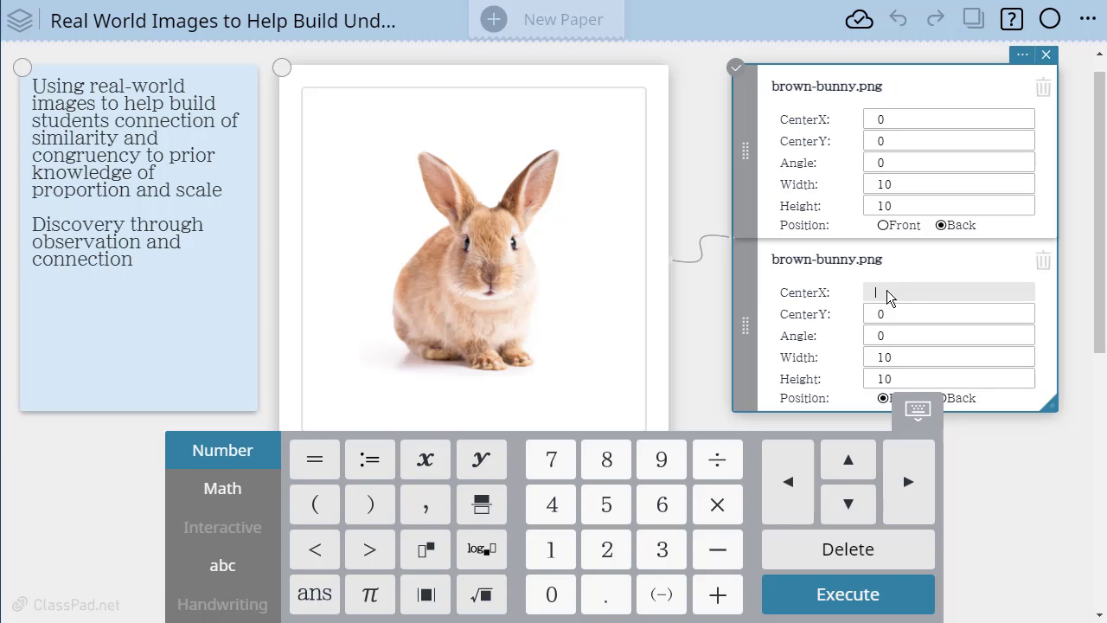
pyautogui.write('3')
pyautogui.press('Return')
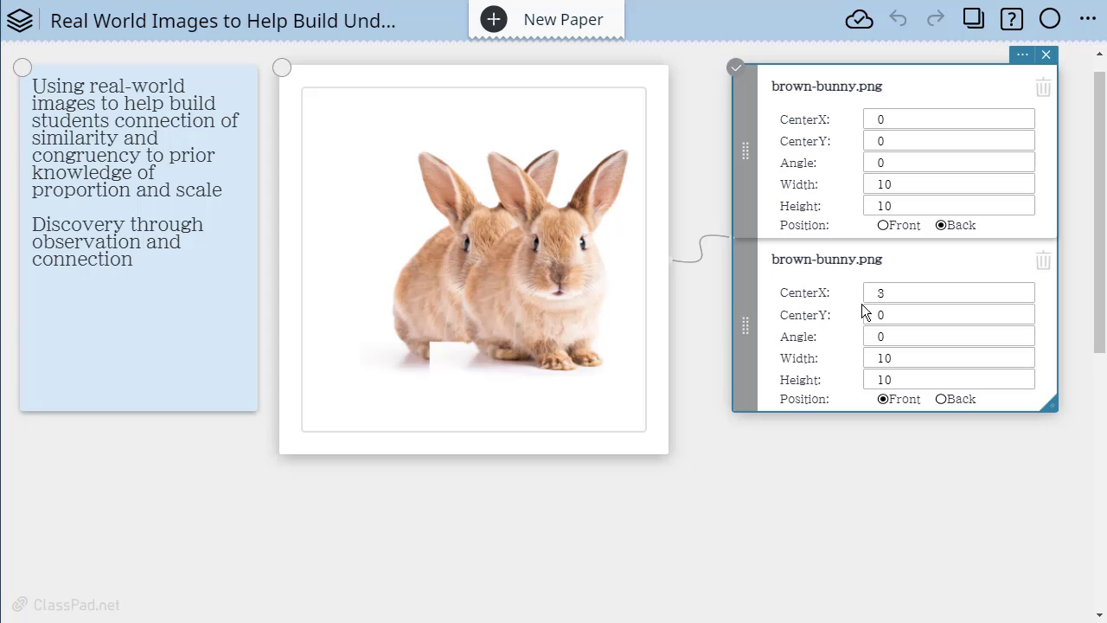
pyautogui.click(887, 312)
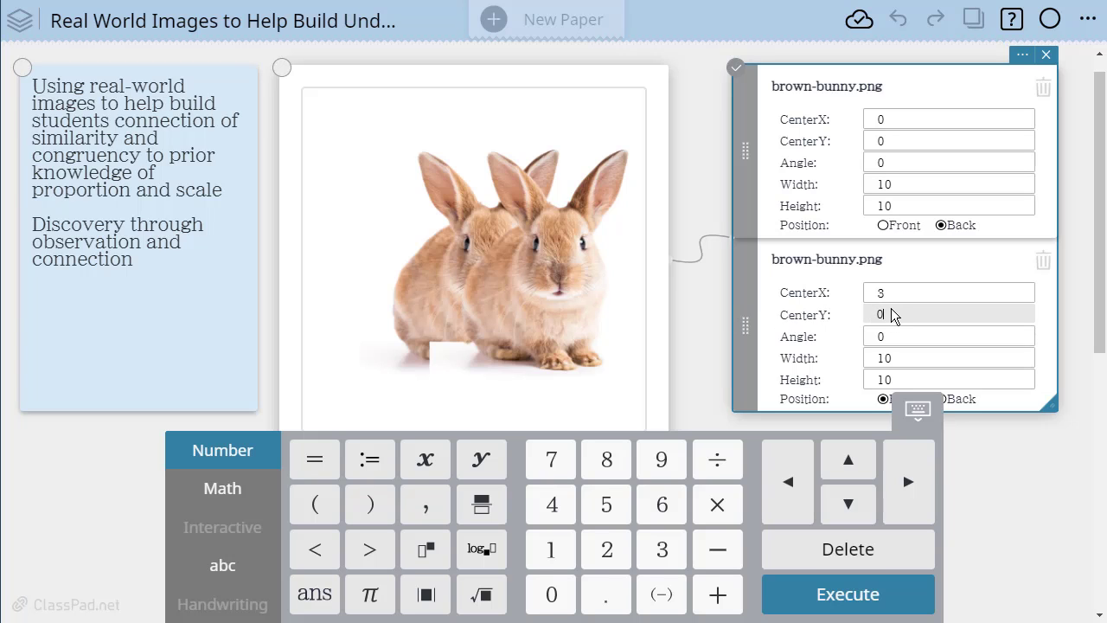
pyautogui.press('BackSpace')
pyautogui.write('2')
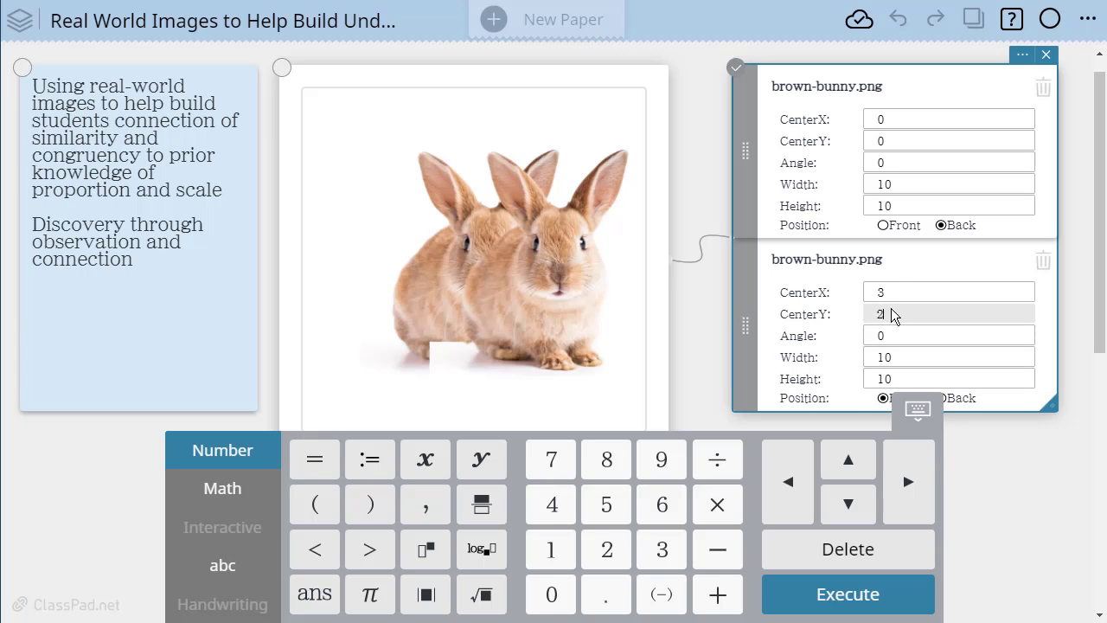
pyautogui.press('Return')
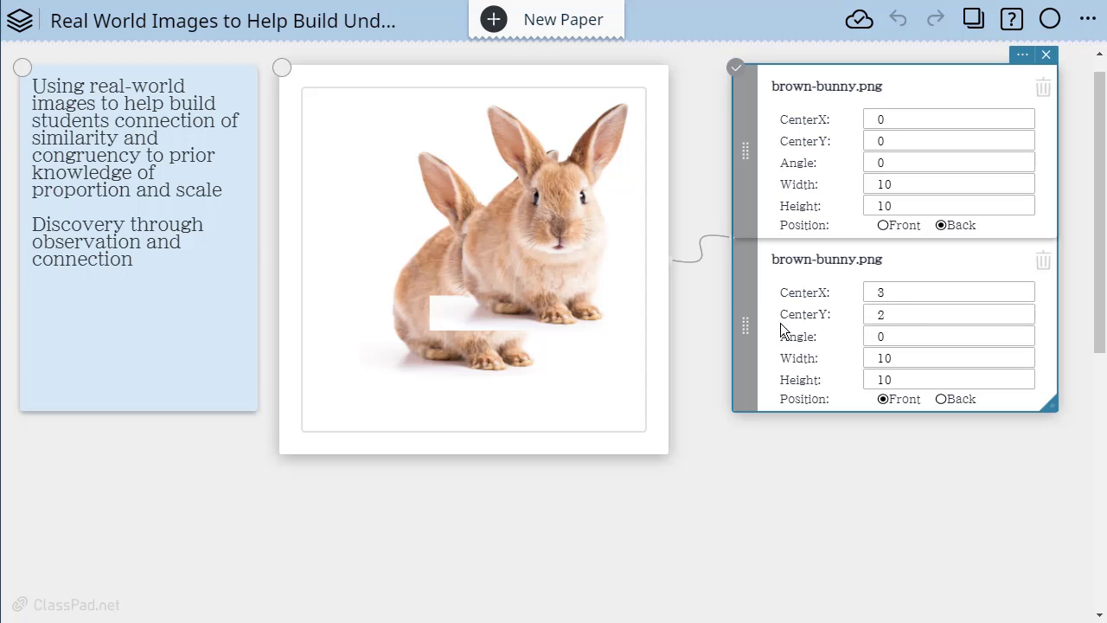
# Turn on the axes in the geometry paper's settings.
pyautogui.click(589, 80)
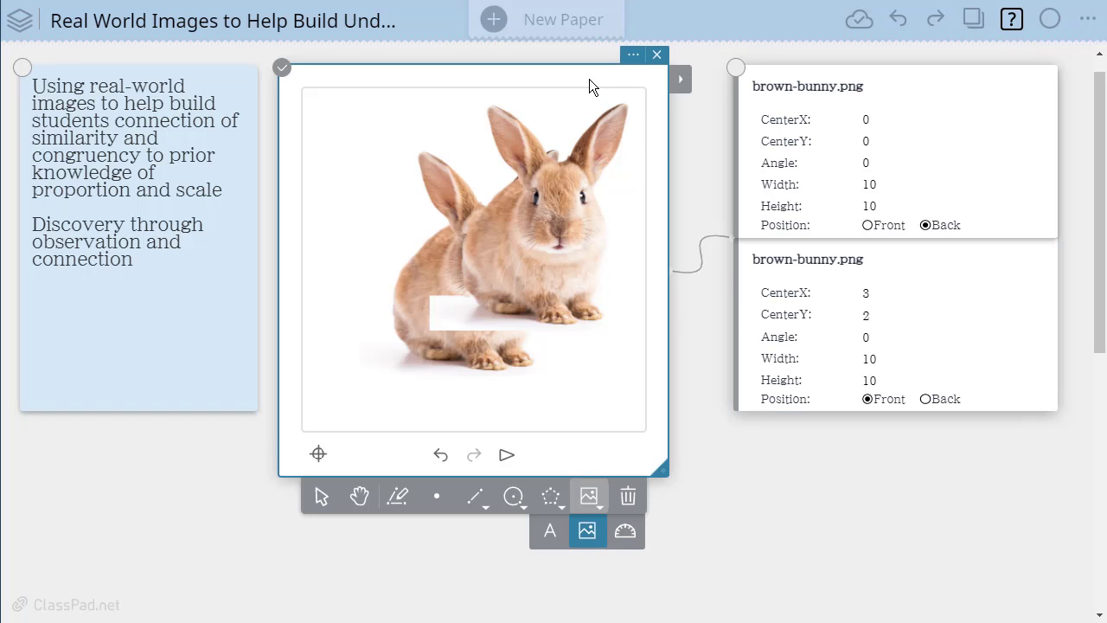
pyautogui.click(634, 54)
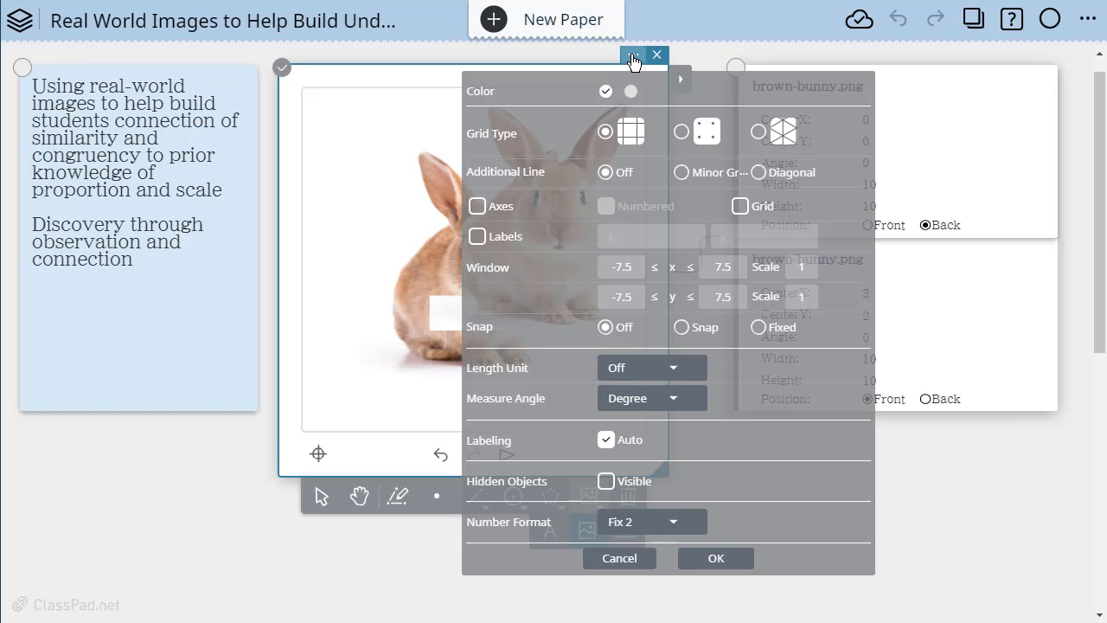
pyautogui.click(477, 207)
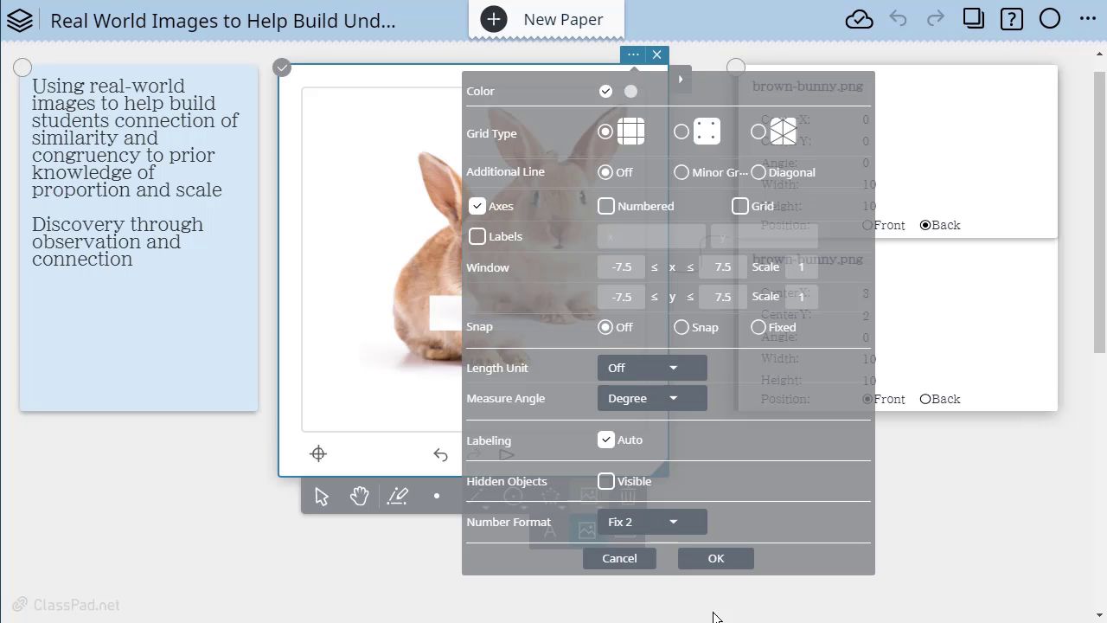
pyautogui.click(720, 559)
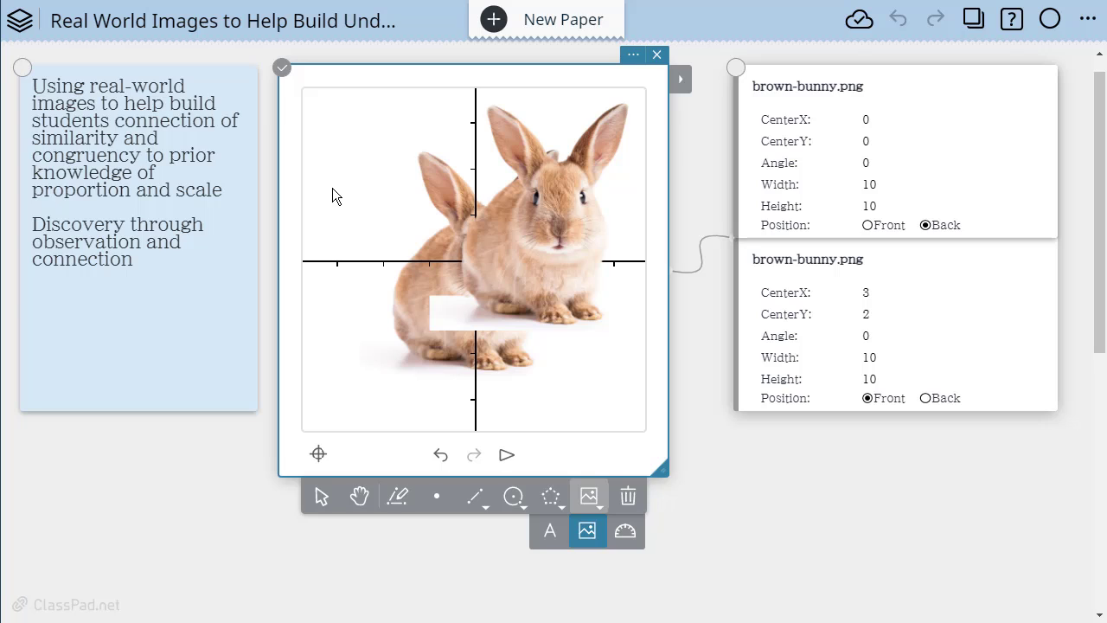
# Move the second bunny image by setting its CenterX to -2 and its CenterY to -3.
pyautogui.click(874, 296)
pyautogui.doubleClick(879, 292)
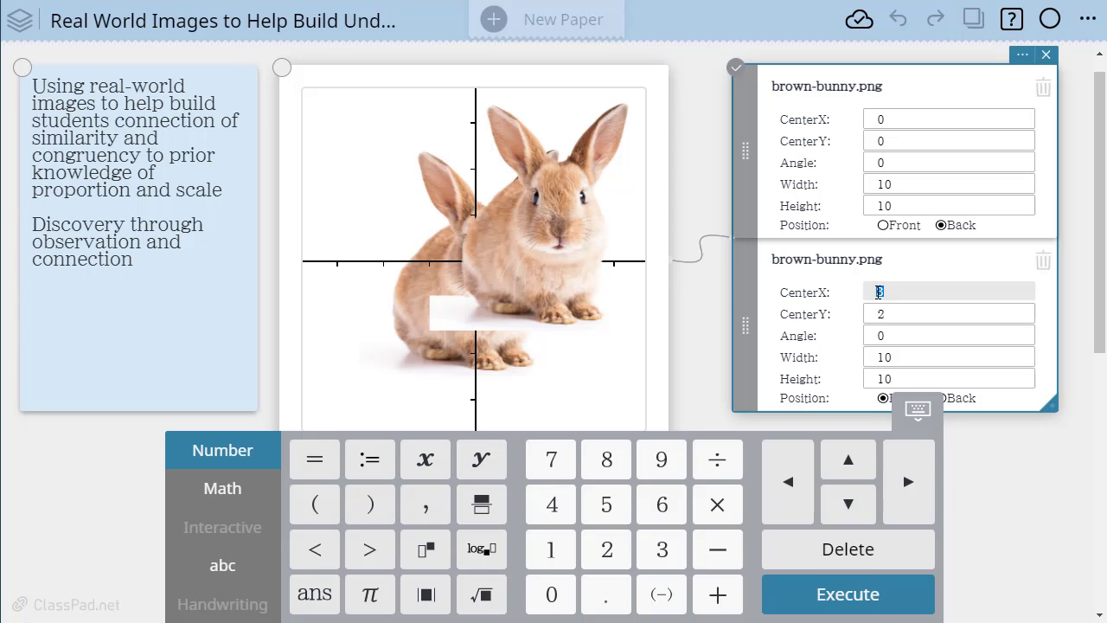
pyautogui.write('-2')
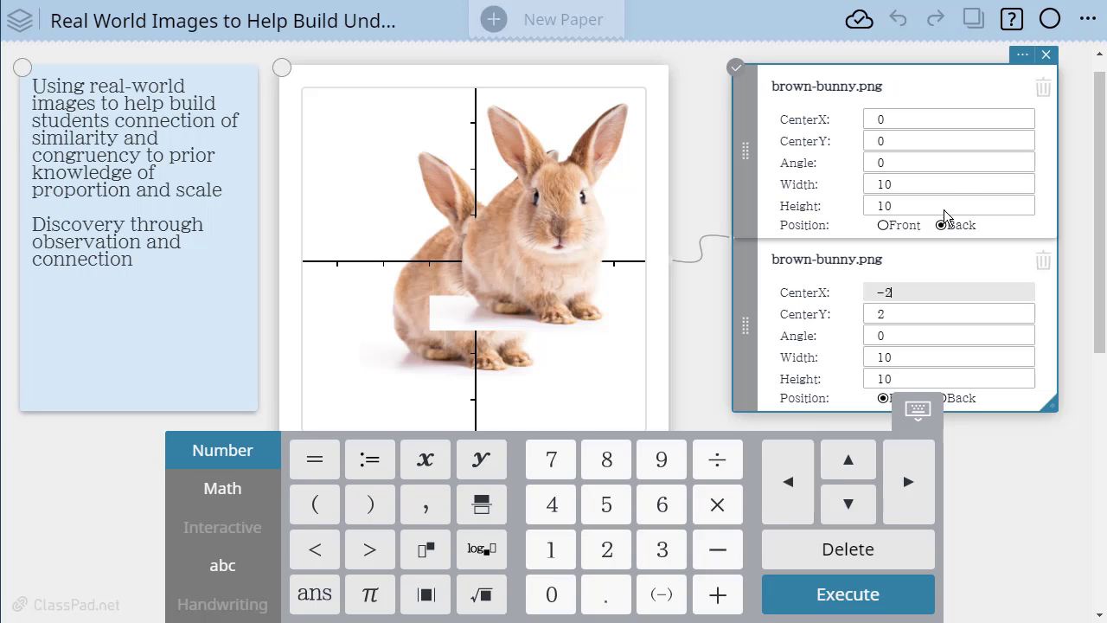
pyautogui.click(892, 319)
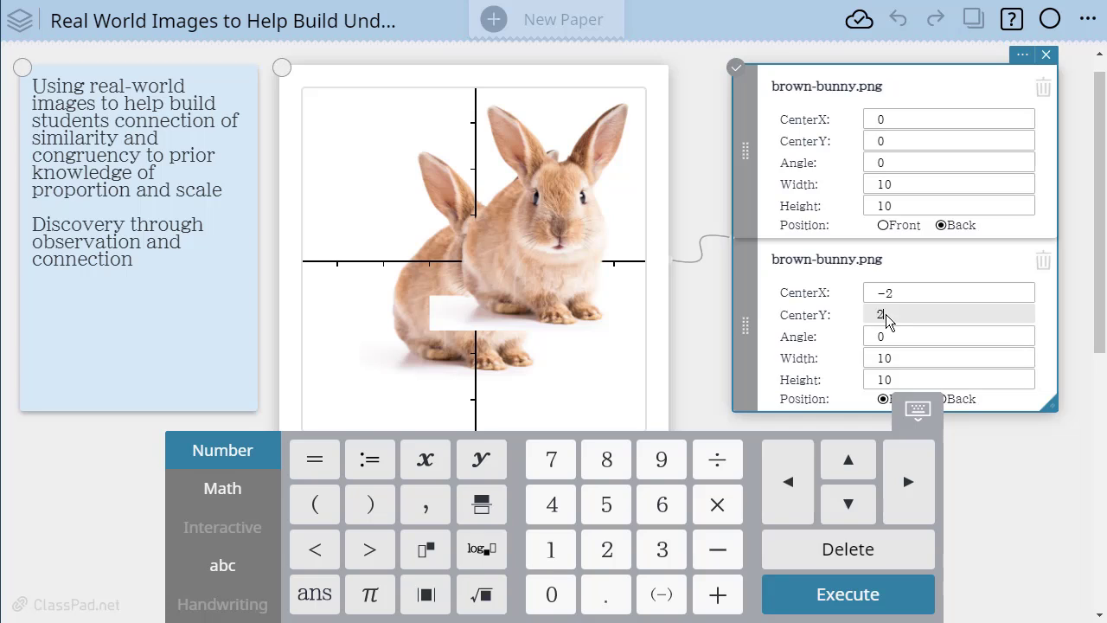
pyautogui.press('BackSpace')
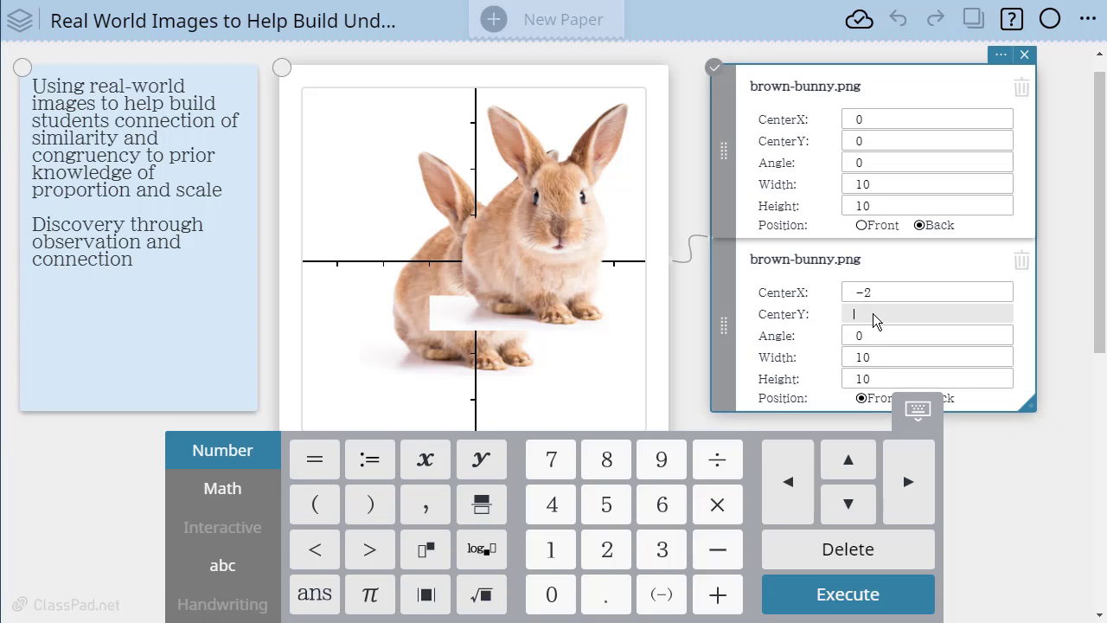
pyautogui.write('-3')
pyautogui.press('Return')
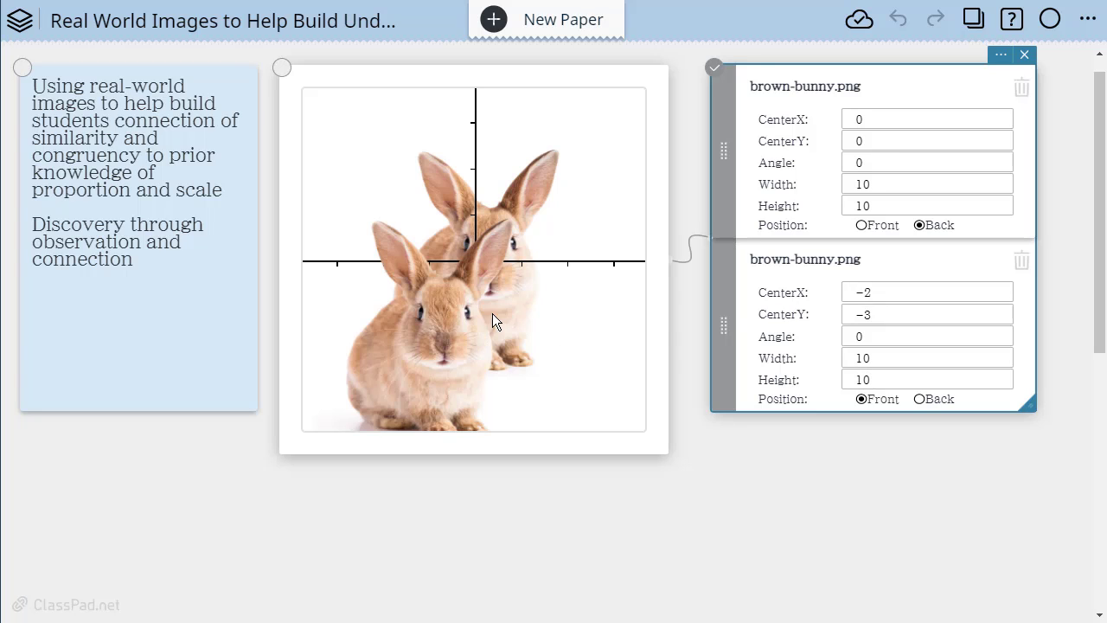
# Return the second bunny image to the origin by setting its CenterY and CenterX to 0.
pyautogui.click(878, 314)
pyautogui.press('BackSpace')
pyautogui.press('BackSpace')
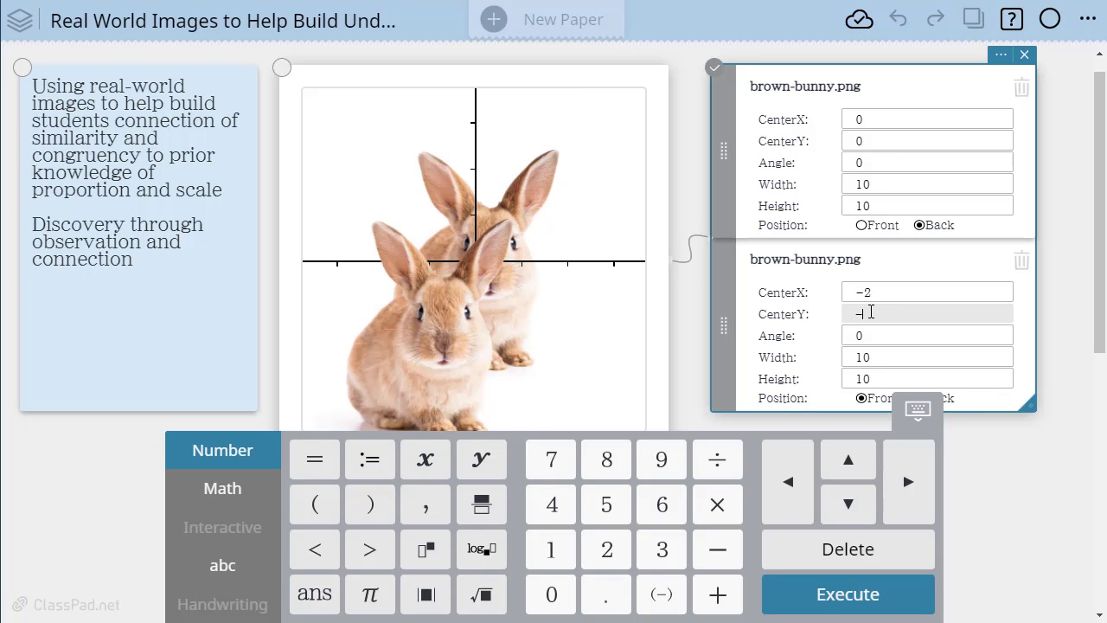
pyautogui.write('0')
pyautogui.click(879, 296)
pyautogui.press('BackSpace')
pyautogui.press('BackSpace')
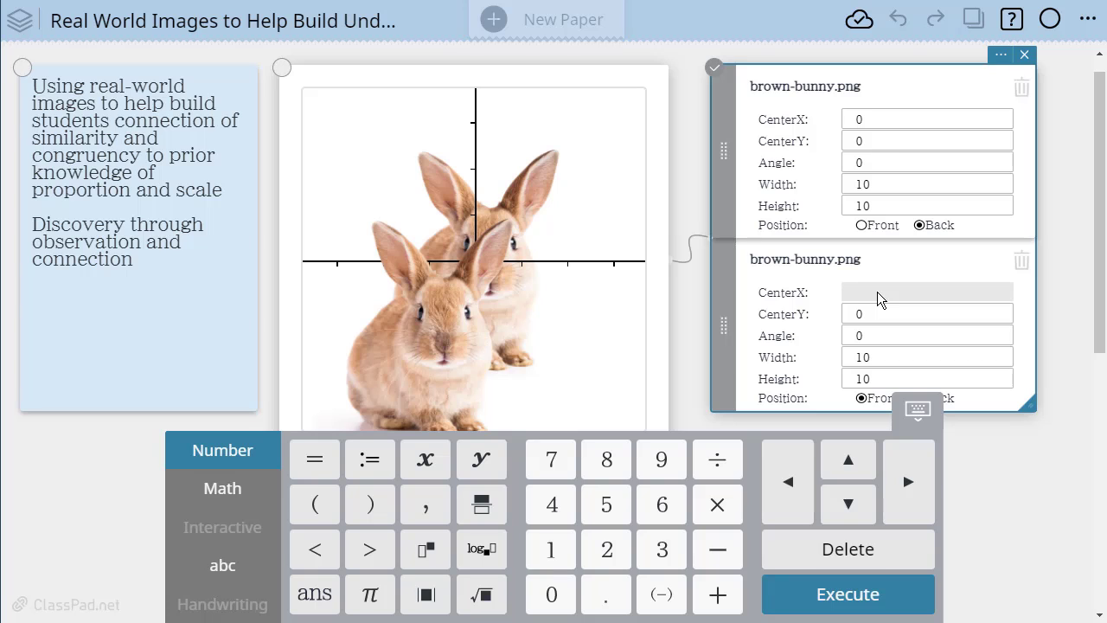
pyautogui.write('0')
pyautogui.click(693, 329)
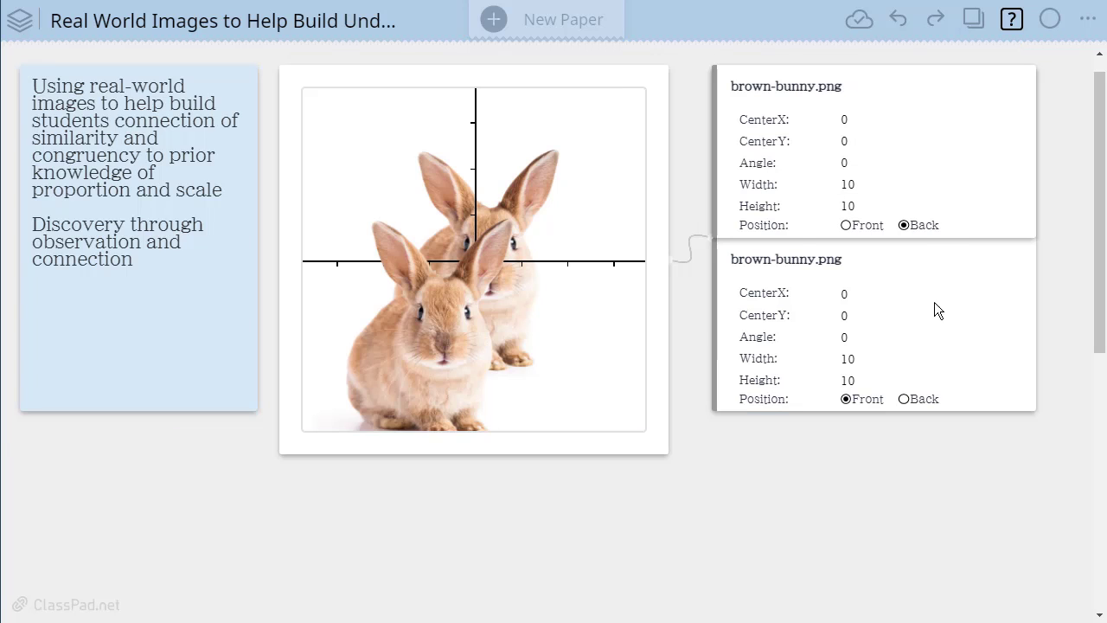
# Rotate the second bunny image by setting its angle to 45.
pyautogui.click(859, 336)
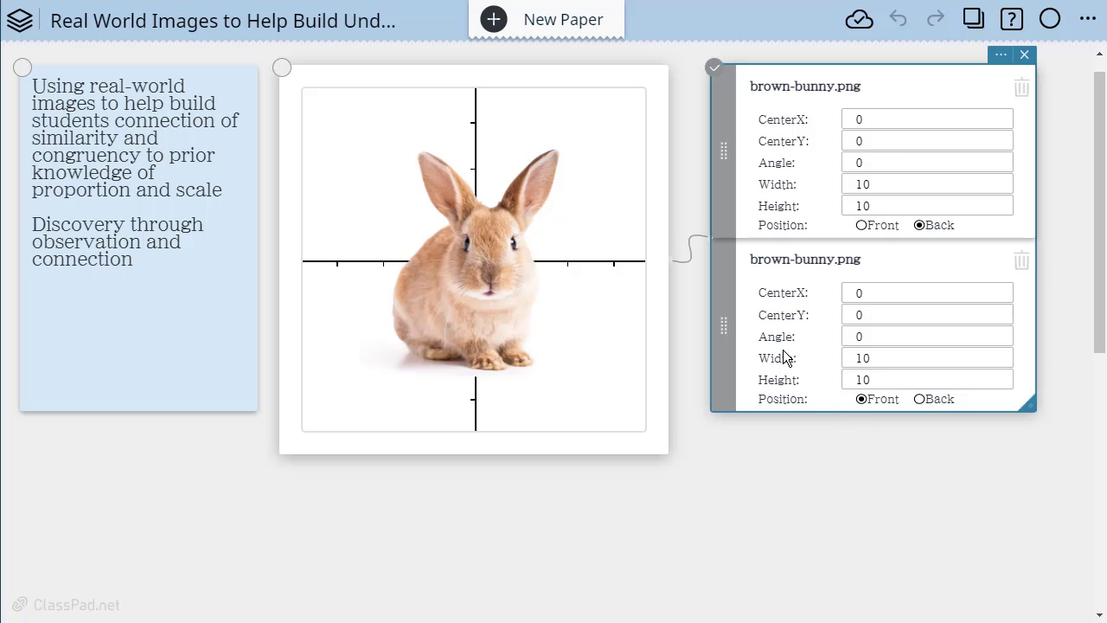
pyautogui.click(865, 340)
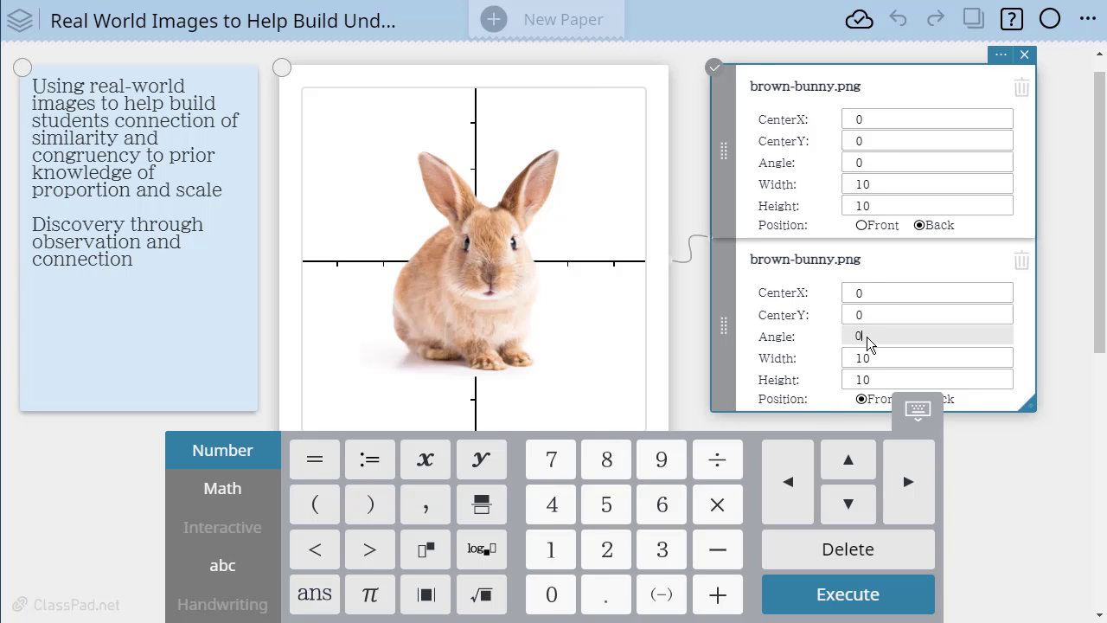
pyautogui.press('BackSpace')
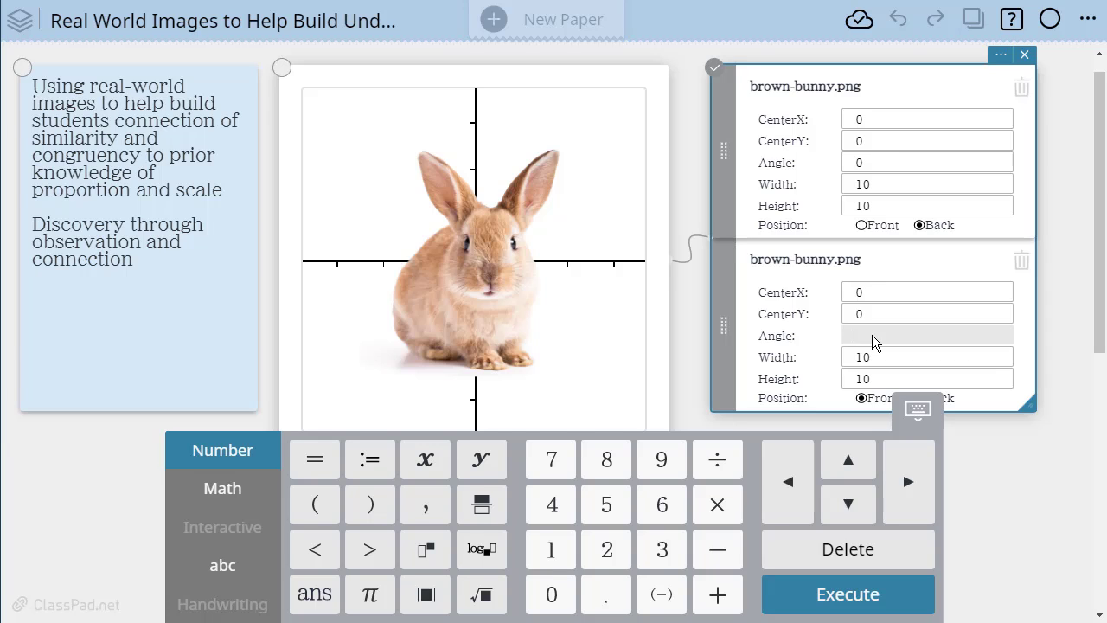
pyautogui.write('45')
pyautogui.press('Return')
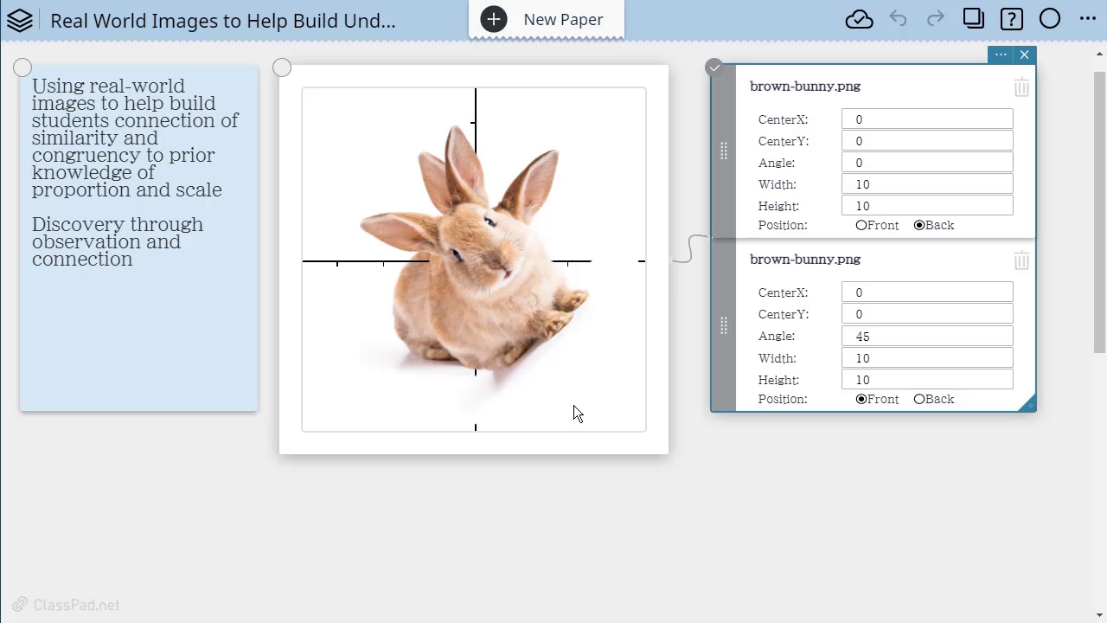